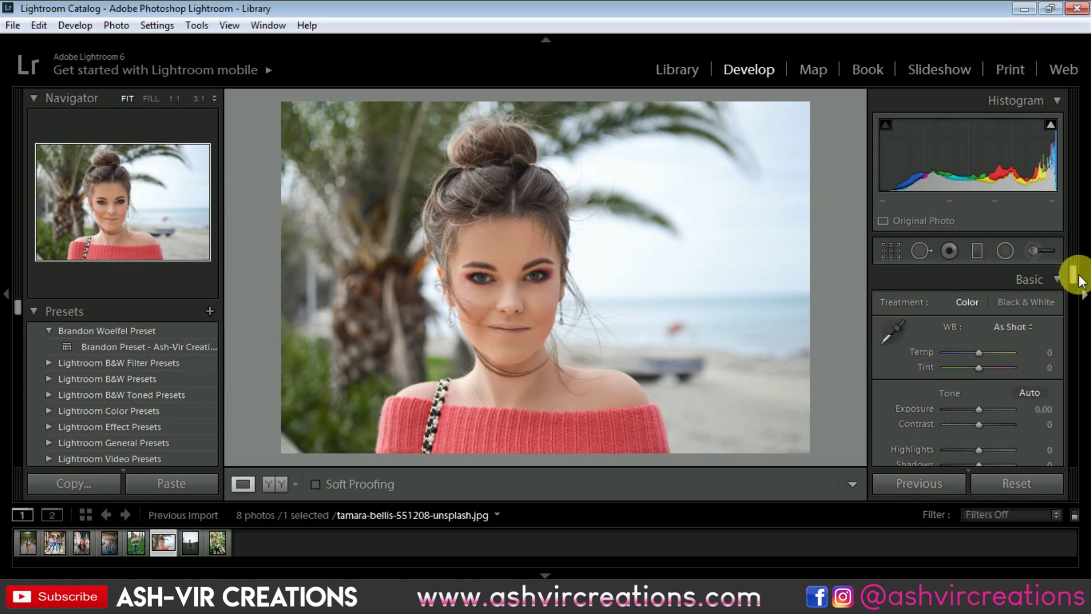
# - Set the beach portrait's Contrast to +31, Highlights to −81, Shadows to +50, Whites and Blacks to −50, and Clarity to +19
pyautogui.scroll(-3, 1074, 273)
pyautogui.moveTo(980, 340)
pyautogui.mouseDown()
pyautogui.moveTo(1017, 350)
pyautogui.moveTo(994, 352)
pyautogui.mouseUp()
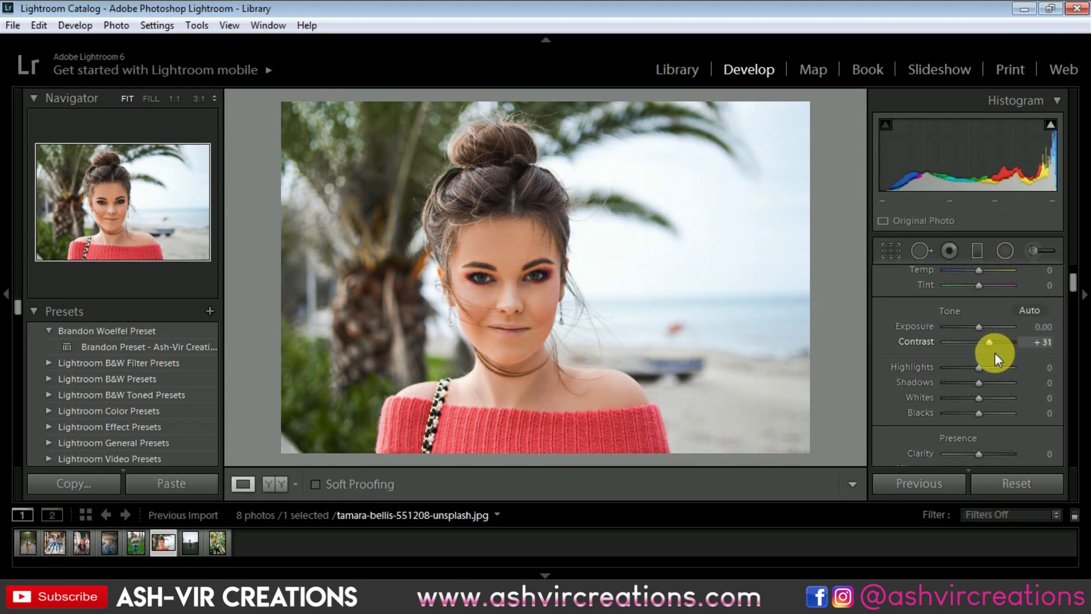
pyautogui.moveTo(973, 366); pyautogui.dragTo(947, 379)
pyautogui.moveTo(950, 380); pyautogui.dragTo(962, 423)
pyautogui.scroll(-2, 1035, 433)
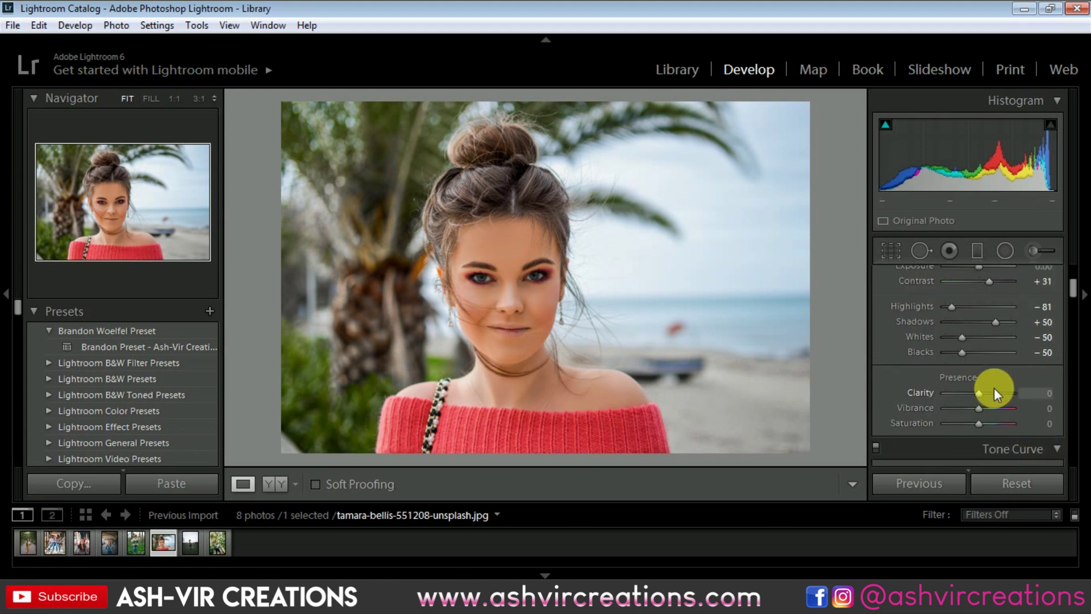
pyautogui.moveTo(979, 394); pyautogui.dragTo(985, 394)
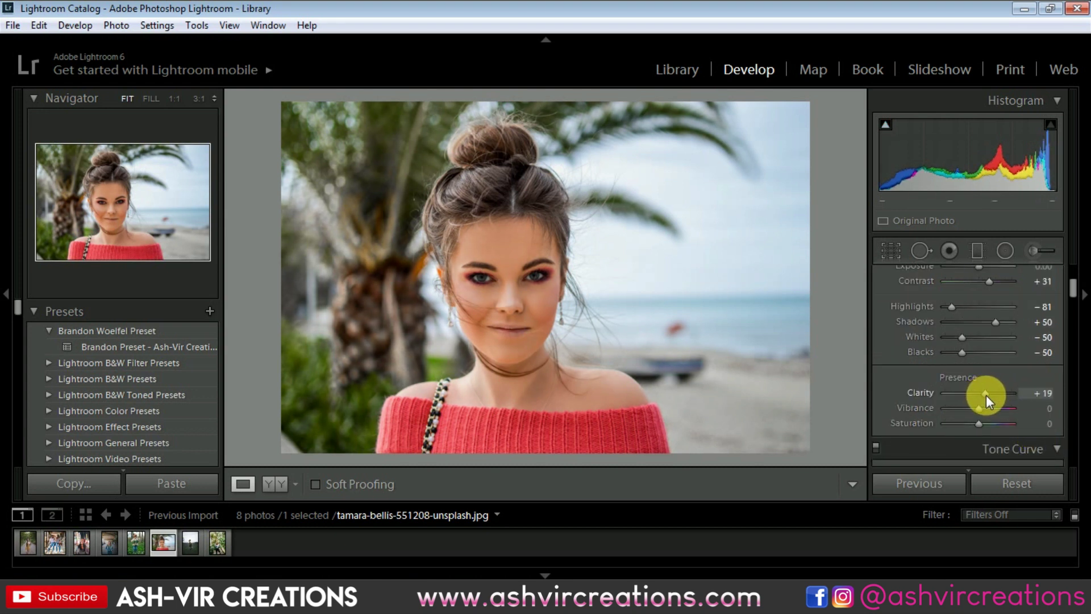
# - Calibrate the primary colors with Blue Primary Hue at −52, Red Primary Hue at +10 and Green Primary Saturation at +10
pyautogui.moveTo(1070, 291); pyautogui.dragTo(1065, 480)
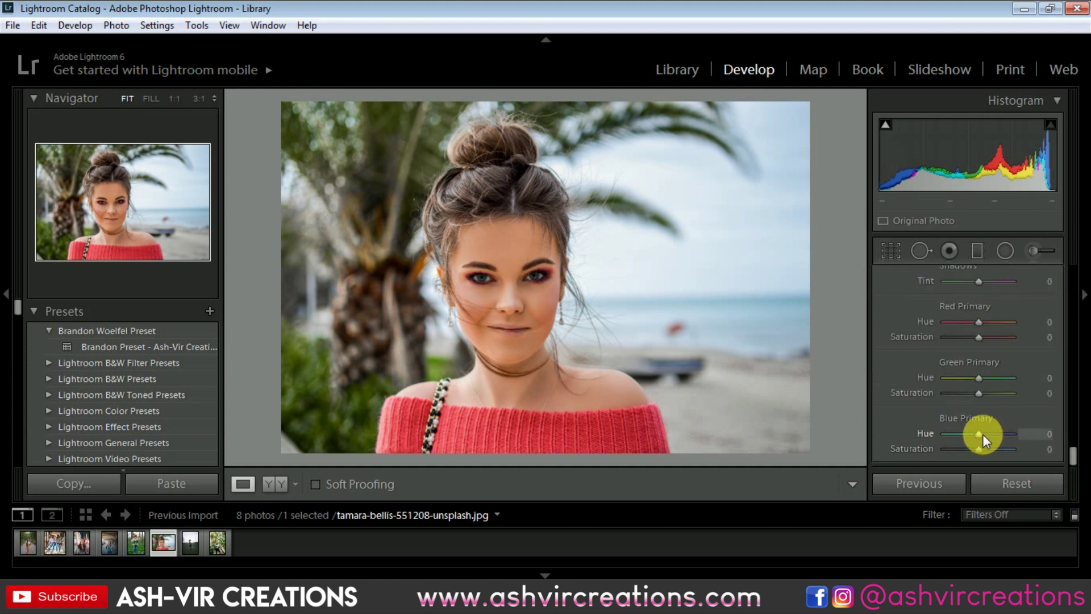
pyautogui.moveTo(978, 433); pyautogui.dragTo(961, 435)
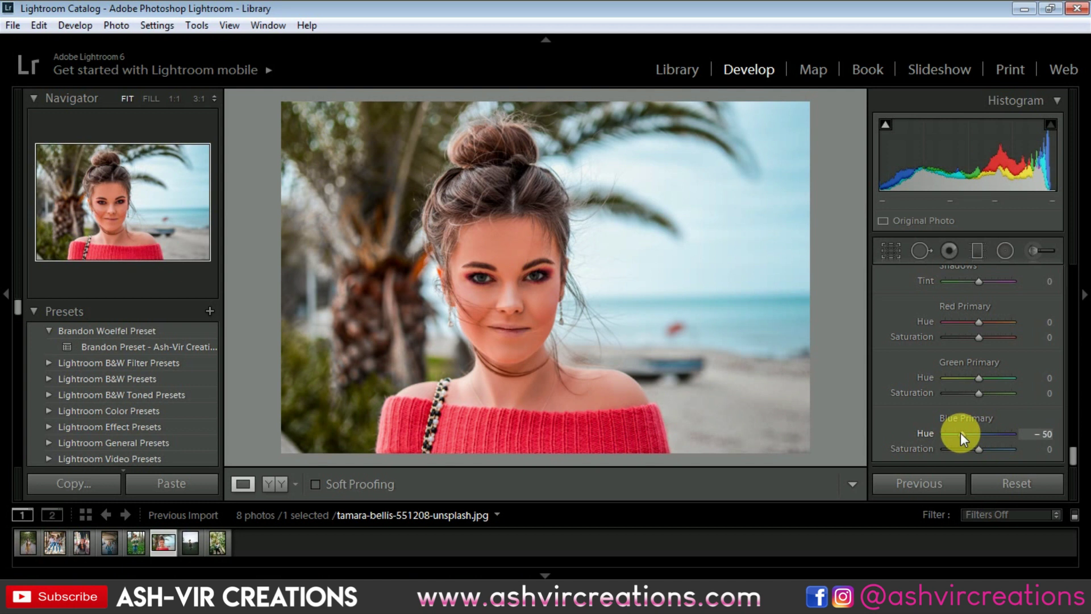
pyautogui.click(979, 322)
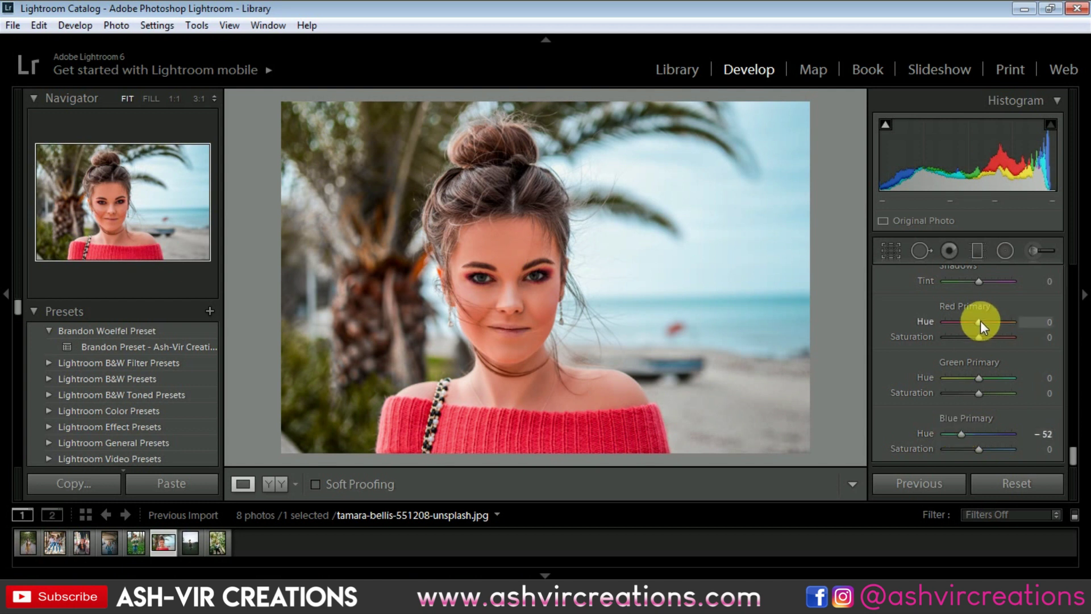
pyautogui.moveTo(980, 323); pyautogui.dragTo(982, 322)
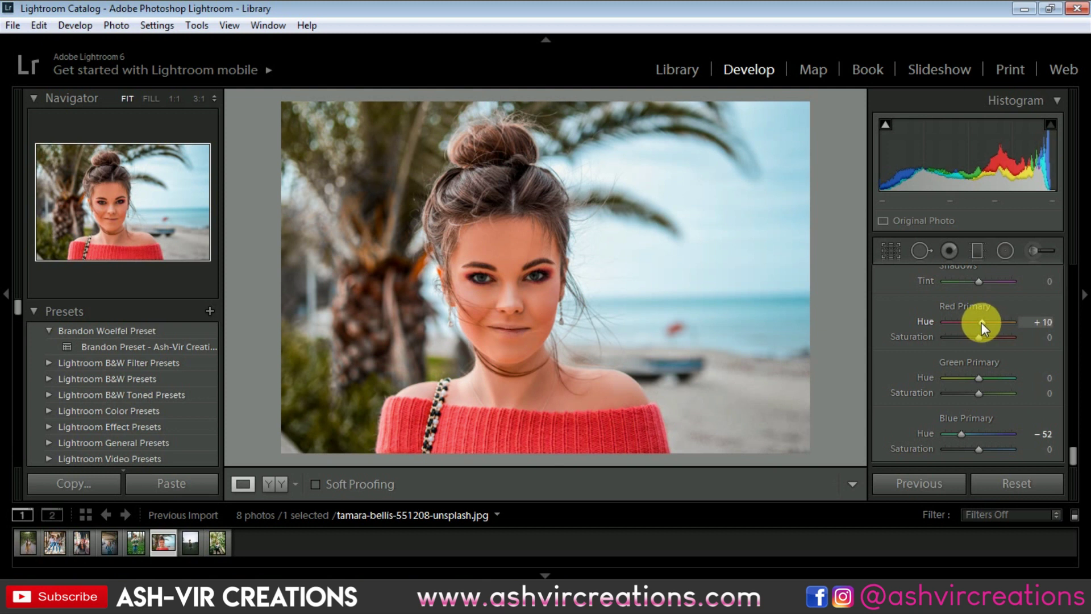
pyautogui.moveTo(980, 393)
pyautogui.mouseDown()
pyautogui.moveTo(1000, 390)
pyautogui.moveTo(966, 390)
pyautogui.moveTo(985, 393)
pyautogui.mouseUp()
# - Set the HSL Hue values to +7 for Red, −2 for Orange and −76 for Yellow
pyautogui.scroll(5, 1061, 335)
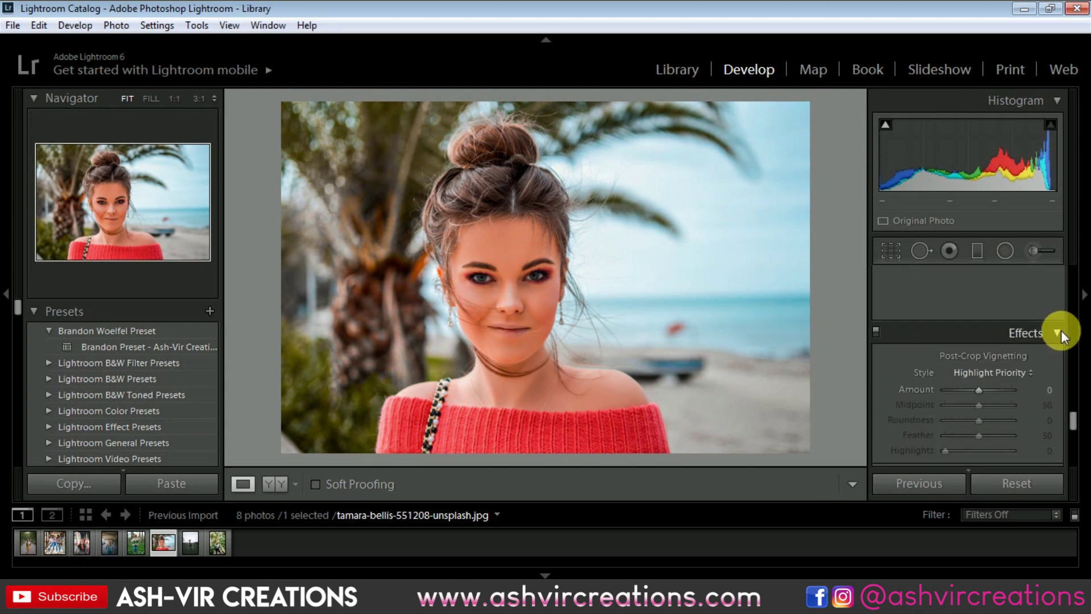
pyautogui.scroll(6, 1061, 330)
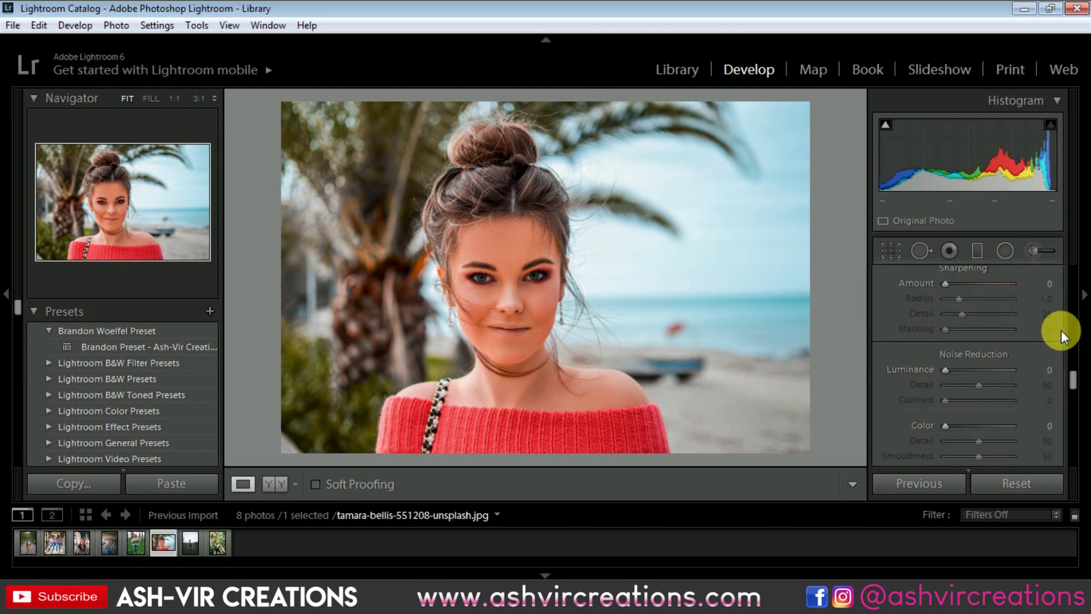
pyautogui.scroll(1, 1062, 329)
pyautogui.scroll(4, 1061, 328)
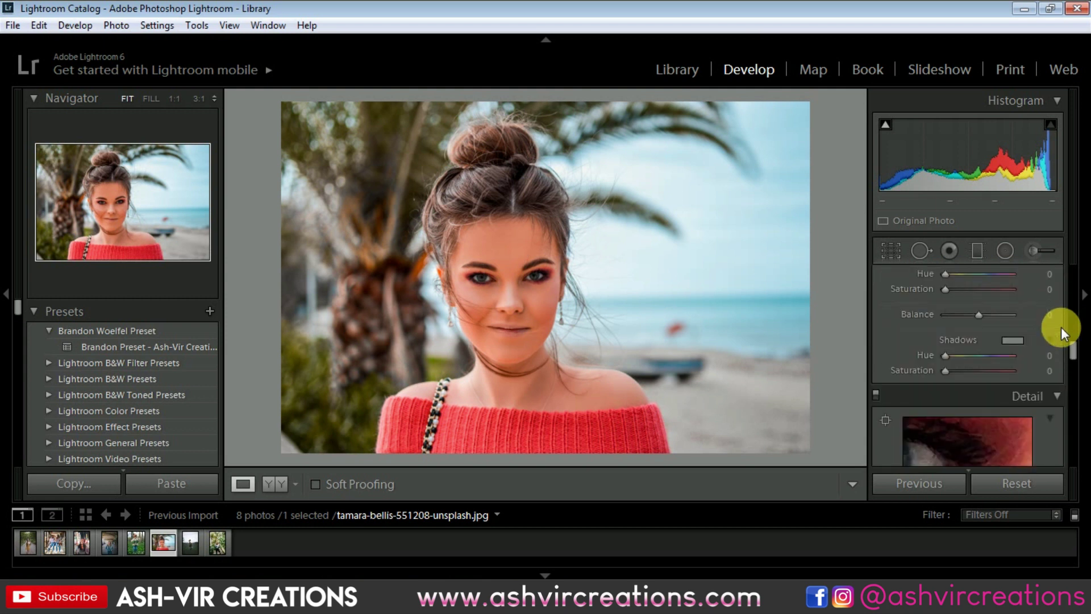
pyautogui.scroll(3, 1059, 325)
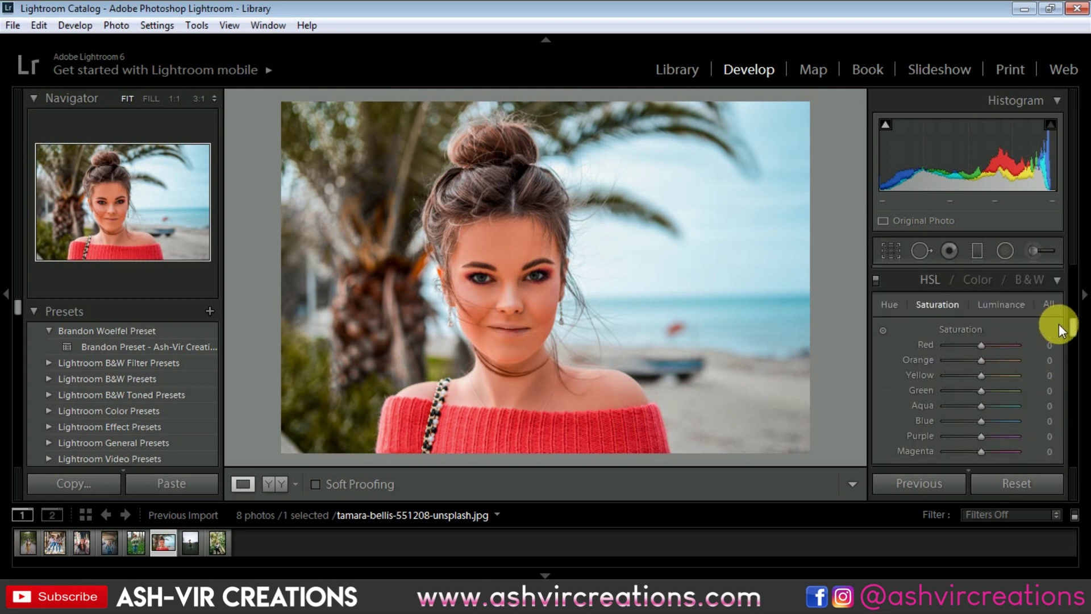
pyautogui.click(885, 305)
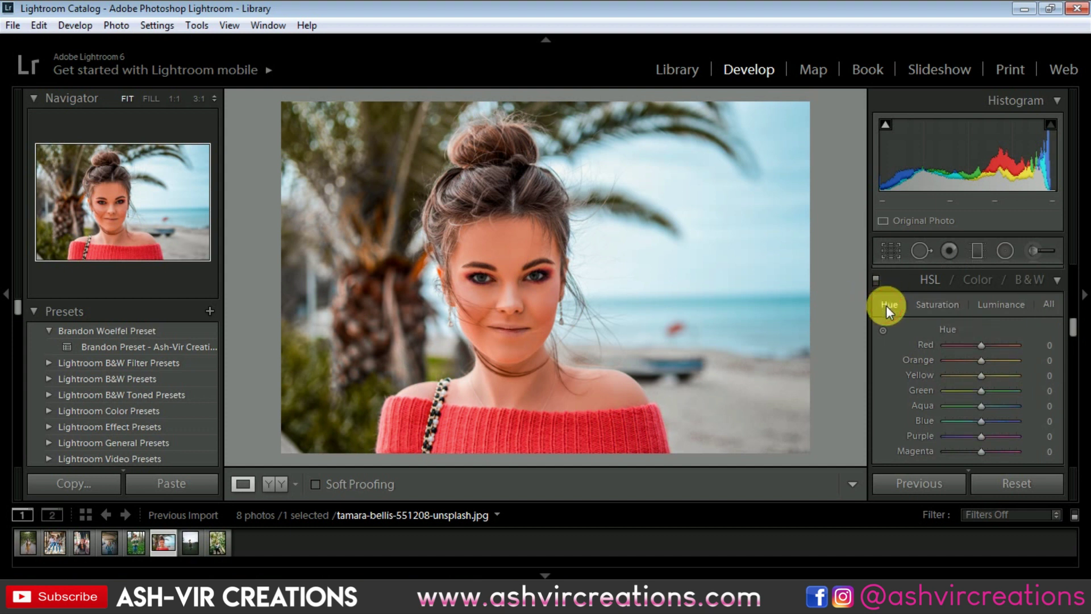
pyautogui.moveTo(971, 346); pyautogui.dragTo(955, 373)
# - Set the HSL Hue values to −60 for Green, −9 for Aqua and −11 for Blue
pyautogui.click(945, 307)
pyautogui.click(892, 305)
pyautogui.click(932, 305)
pyautogui.click(895, 308)
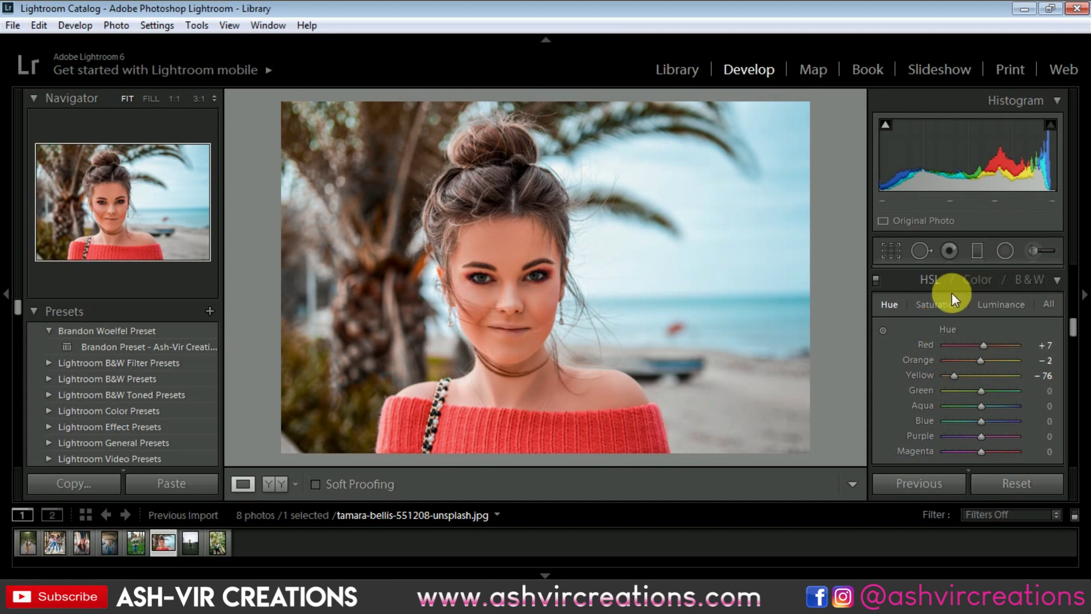
pyautogui.click(888, 299)
pyautogui.moveTo(972, 390)
pyautogui.mouseDown()
pyautogui.moveTo(947, 387)
pyautogui.moveTo(1057, 390)
pyautogui.moveTo(882, 389)
pyautogui.moveTo(1034, 397)
pyautogui.moveTo(919, 387)
pyautogui.moveTo(993, 391)
pyautogui.moveTo(932, 390)
pyautogui.moveTo(976, 394)
pyautogui.moveTo(962, 394)
pyautogui.mouseUp()
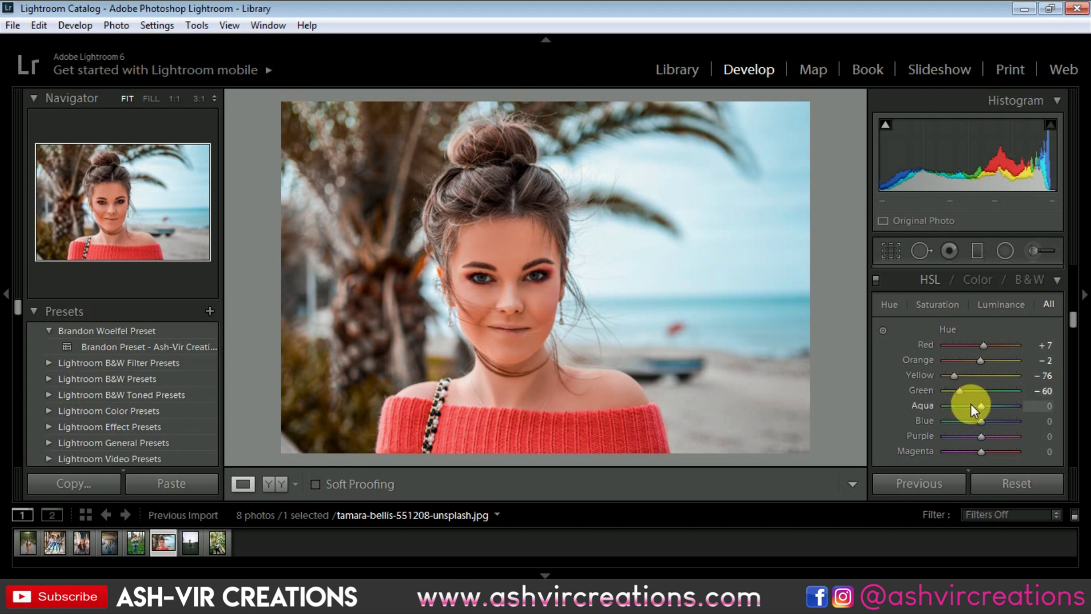
pyautogui.moveTo(971, 405); pyautogui.dragTo(976, 427)
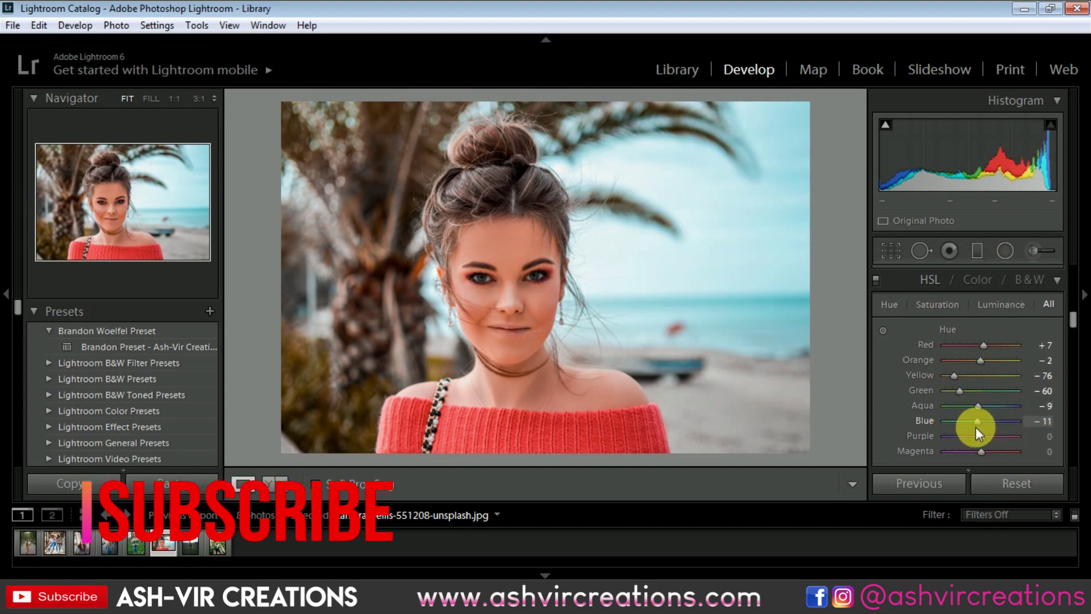
# - Set the HSL Luminance of Blue to −22
pyautogui.click(946, 305)
pyautogui.click(1001, 304)
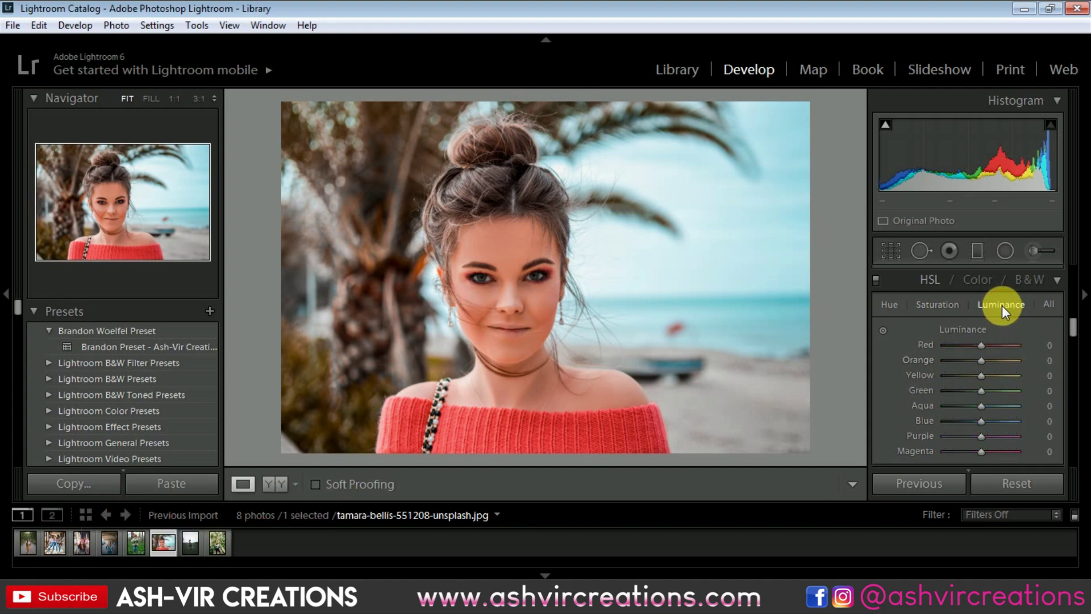
pyautogui.moveTo(973, 419); pyautogui.dragTo(972, 425)
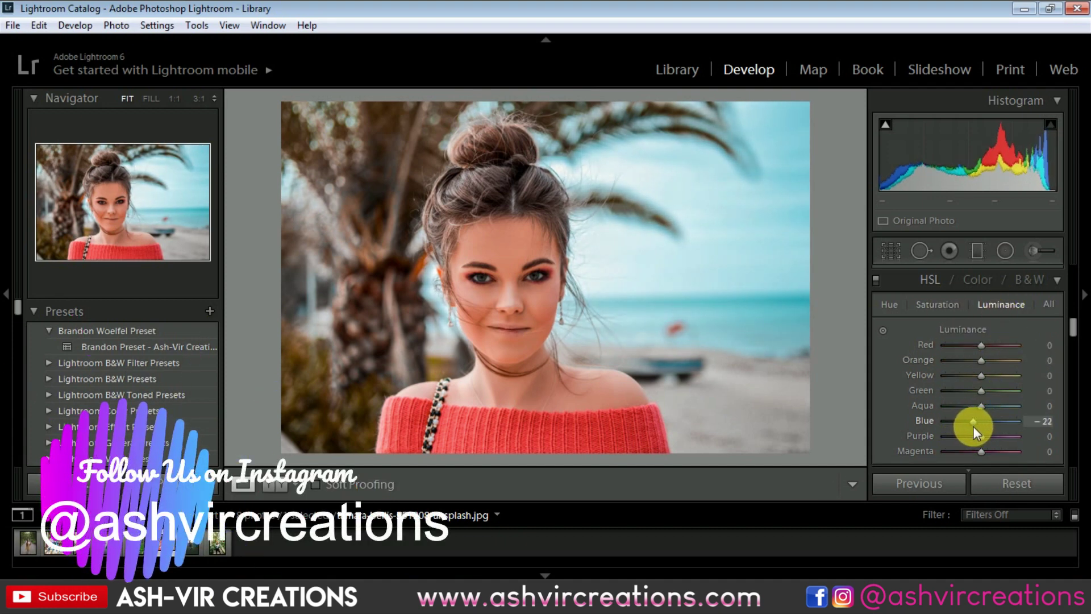
pyautogui.click(888, 305)
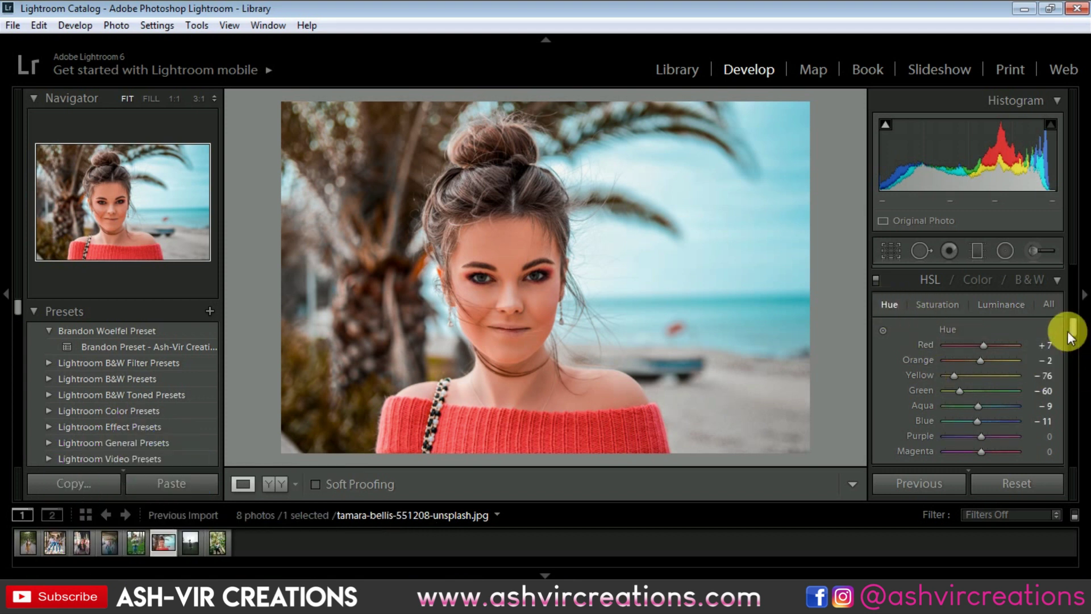
# - Shape the Blue channel tone curve with a slightly raised shadow point at about 23.1 / 26.3 % and a lowered highlight point
pyautogui.moveTo(1072, 328); pyautogui.dragTo(1071, 305)
pyautogui.click(1000, 442)
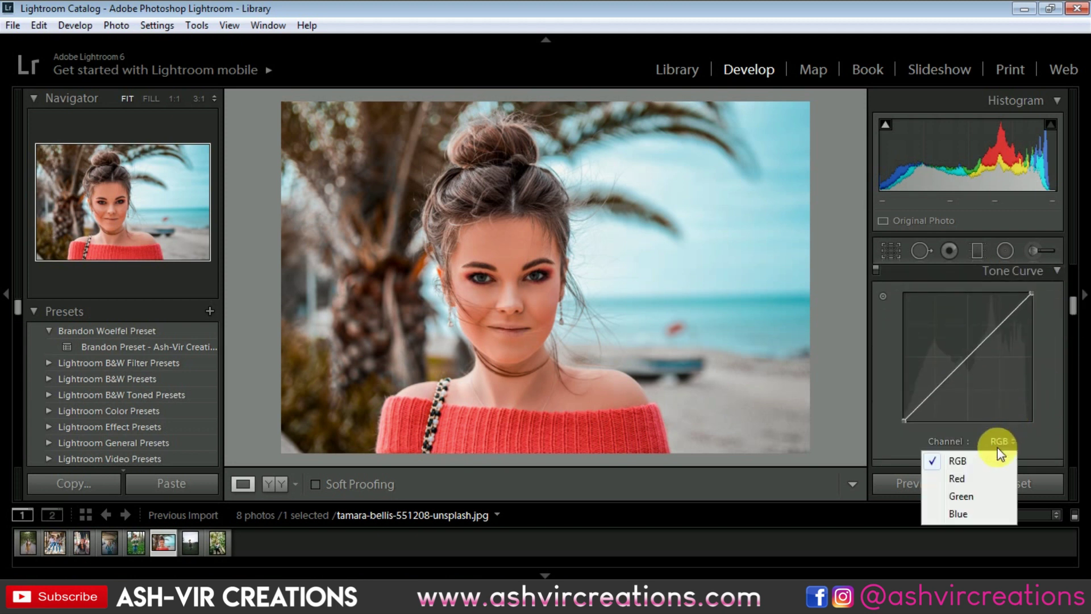
pyautogui.click(956, 510)
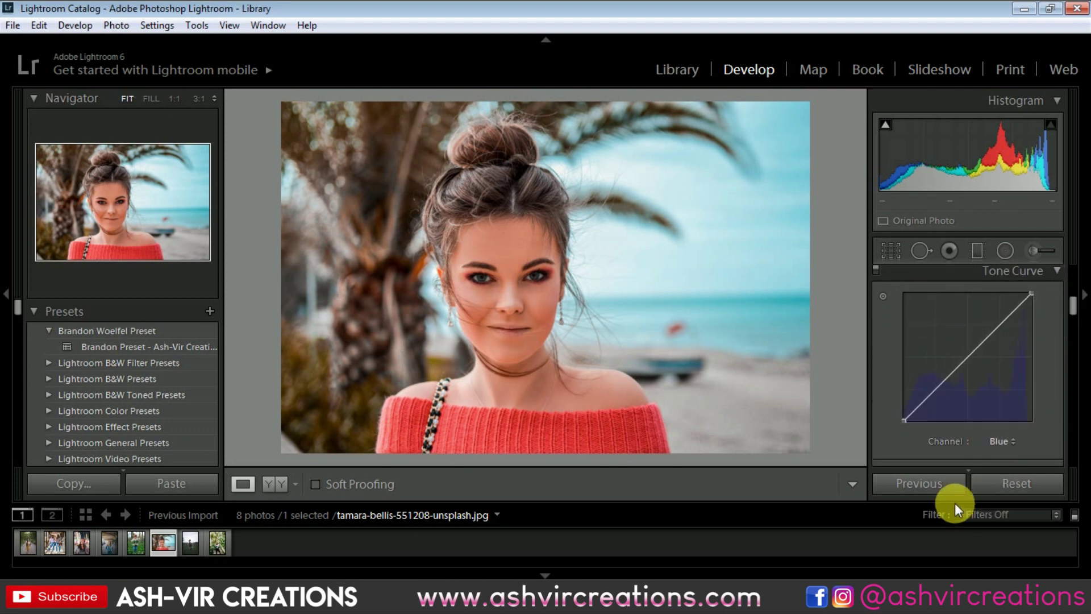
pyautogui.click(936, 388)
pyautogui.moveTo(937, 388); pyautogui.dragTo(933, 388)
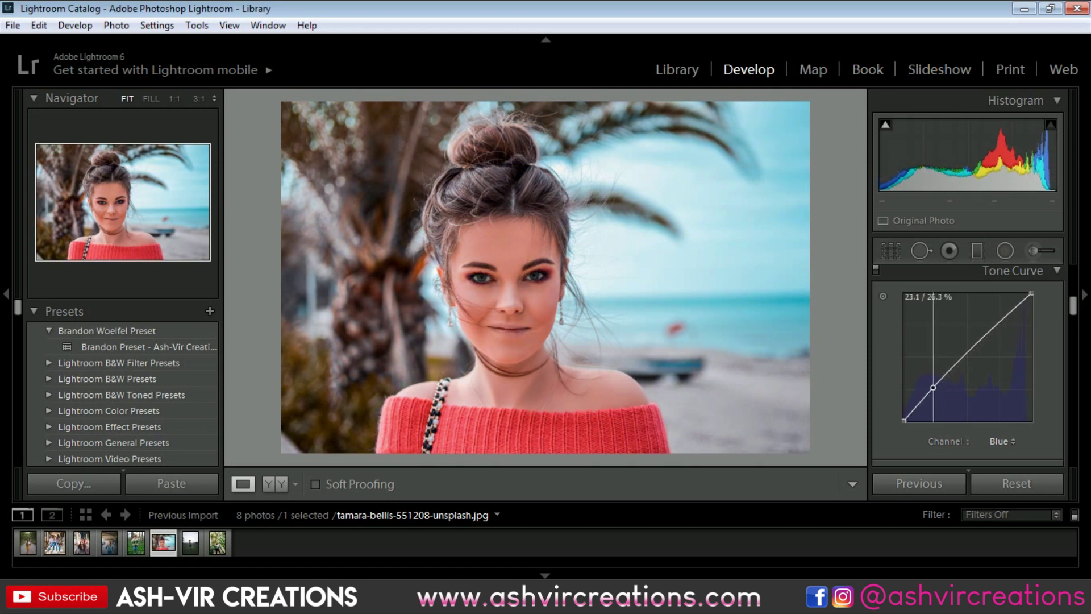
pyautogui.click(997, 325)
pyautogui.moveTo(997, 325); pyautogui.dragTo(1001, 330)
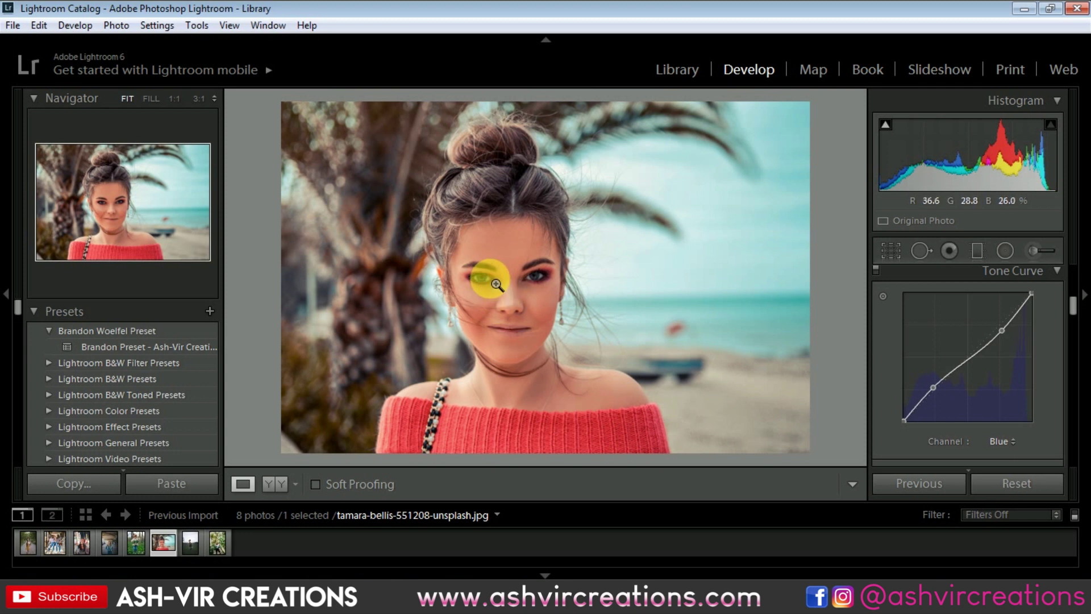
# - Set Vibrance to +19 and Saturation to −7, and set the Blue Primary Saturation to +7 in the camera calibration
pyautogui.scroll(2, 1073, 301)
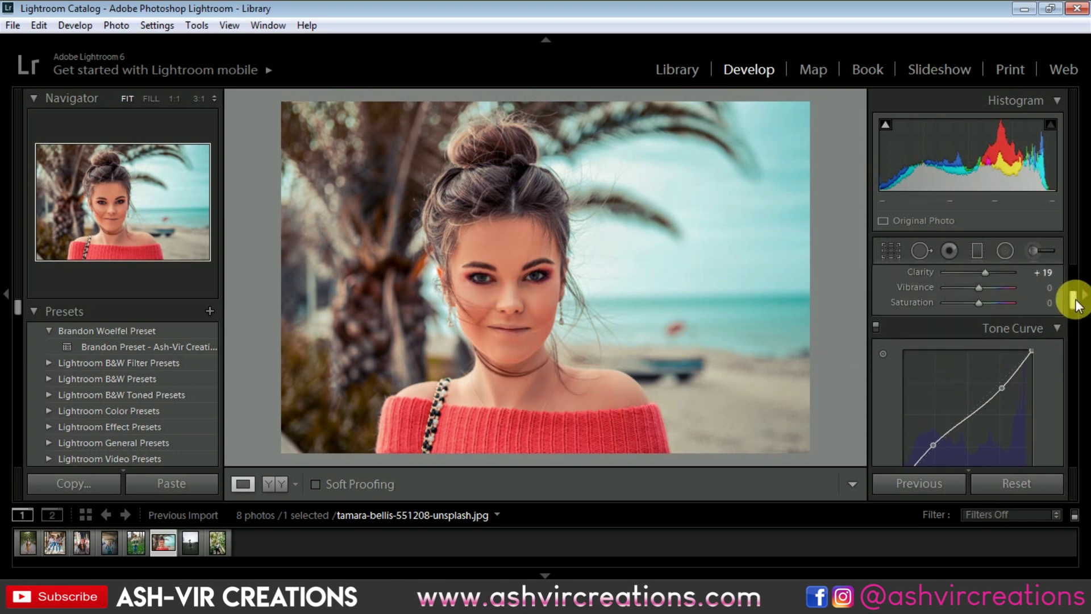
pyautogui.moveTo(1076, 304); pyautogui.dragTo(1076, 298)
pyautogui.moveTo(981, 352)
pyautogui.mouseDown()
pyautogui.moveTo(990, 354)
pyautogui.moveTo(976, 370)
pyautogui.moveTo(959, 369)
pyautogui.moveTo(976, 370)
pyautogui.mouseUp()
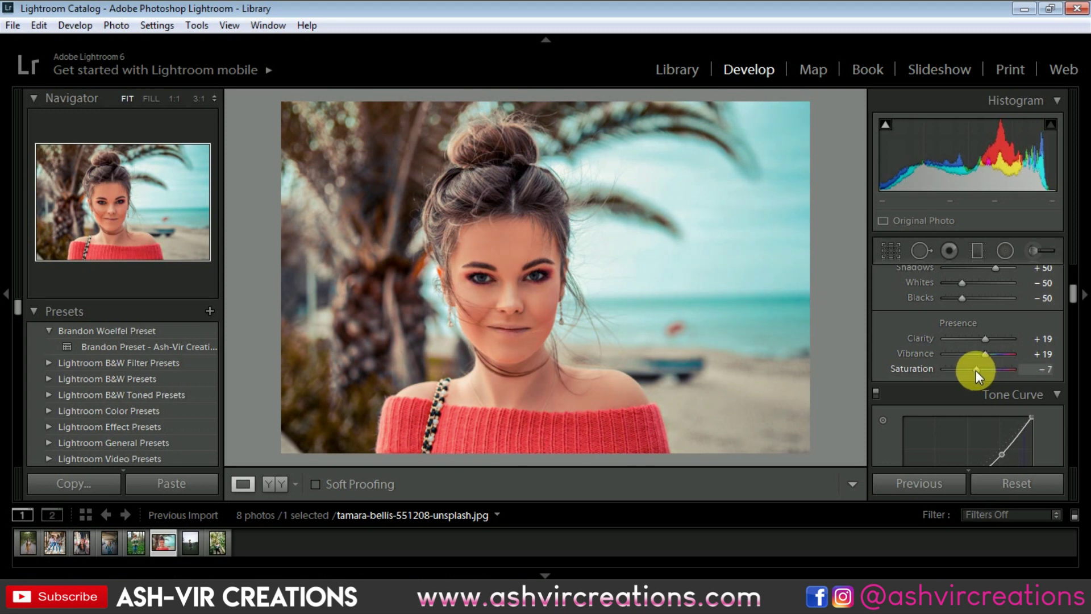
pyautogui.moveTo(1073, 293); pyautogui.dragTo(1071, 460)
pyautogui.moveTo(980, 448); pyautogui.dragTo(983, 448)
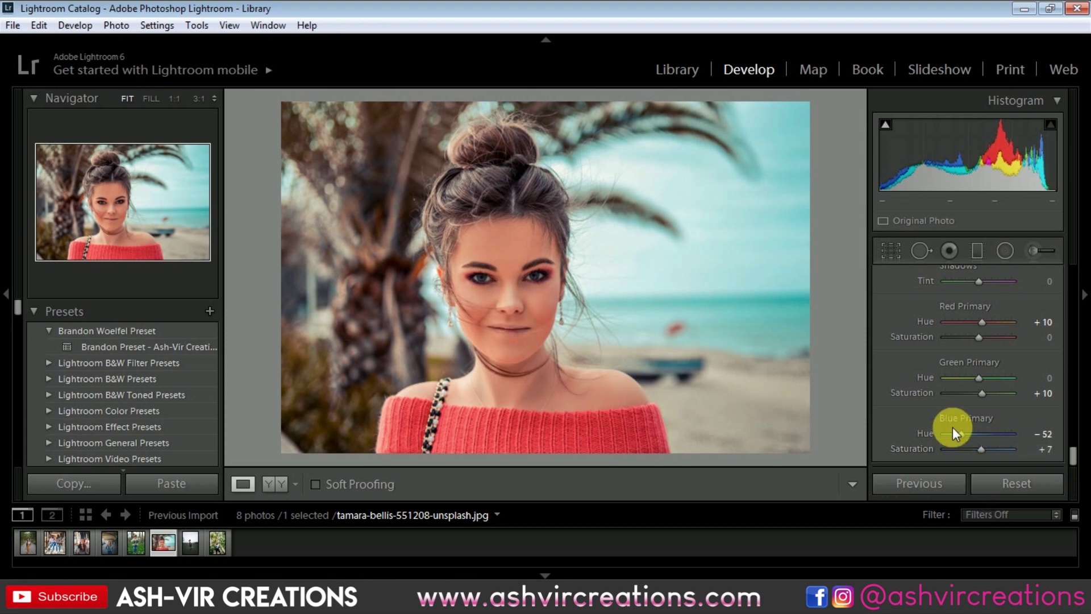
# - Compare the portrait before and after editing side by side, examining the face at Fill zoom before returning to Fit
pyautogui.click(274, 484)
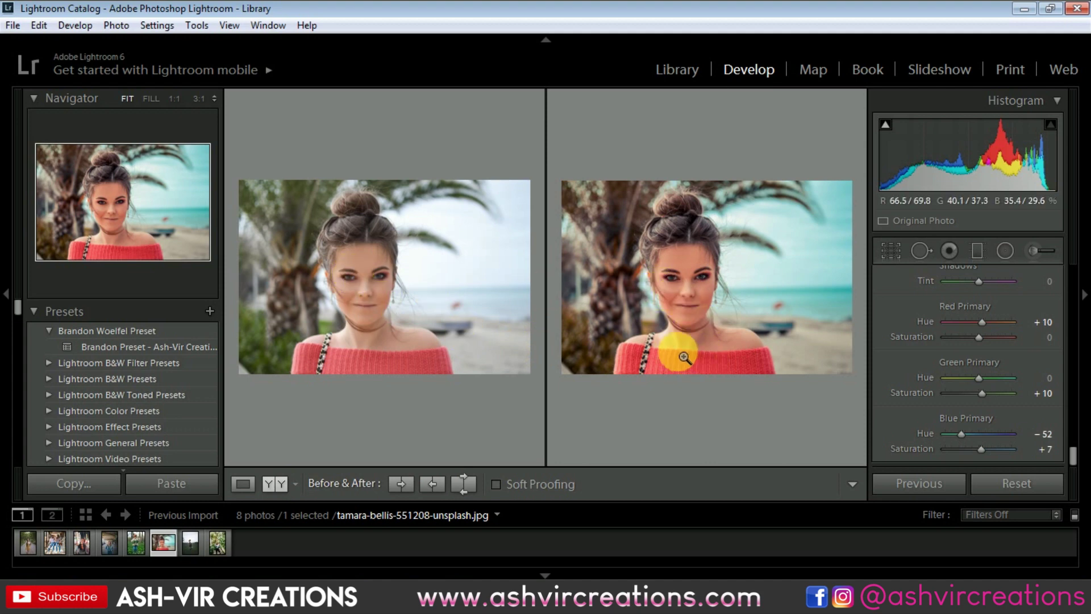
pyautogui.click(151, 100)
pyautogui.moveTo(648, 265); pyautogui.dragTo(736, 285)
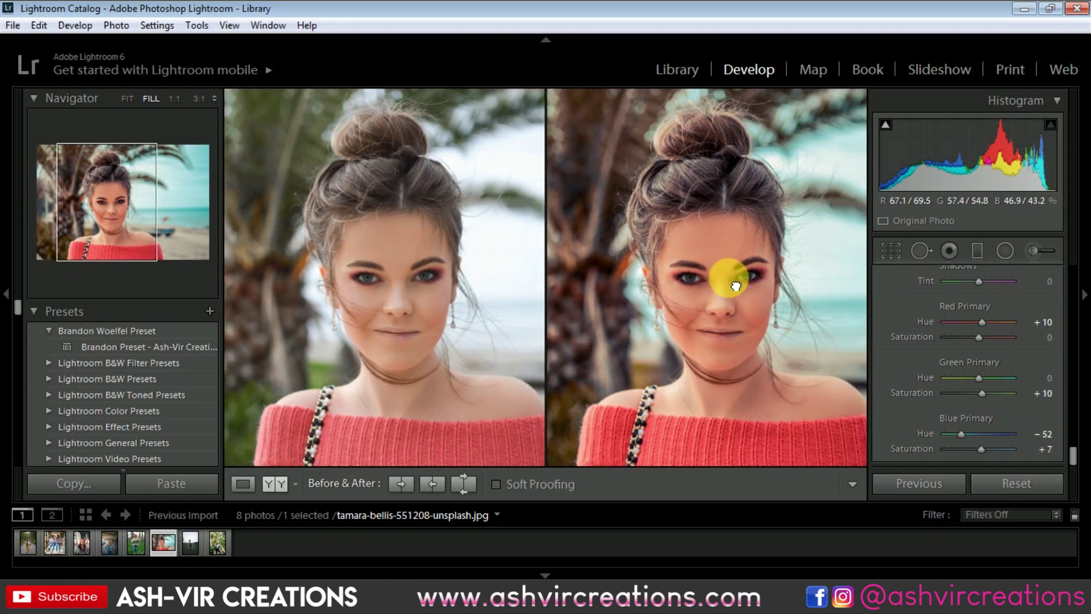
pyautogui.click(127, 100)
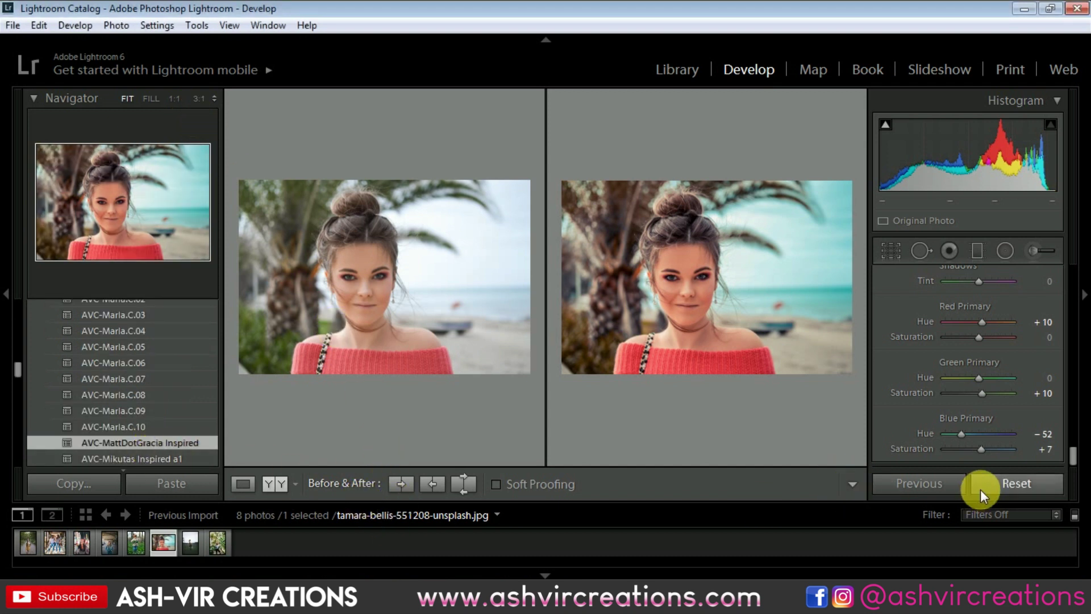
# - Export the edited portrait to the Untitled Export subfolder on the Desktop, overwriting the existing Film Look Cinematic Filter 10.jpg
pyautogui.rightClick(694, 230)
pyautogui.moveTo(883, 499)
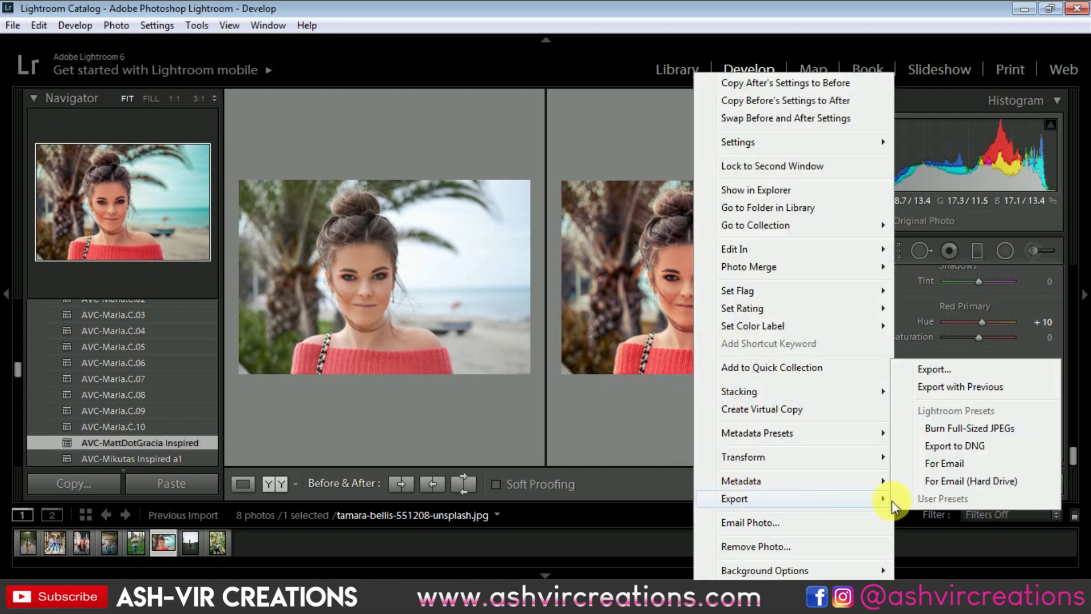
pyautogui.click(977, 370)
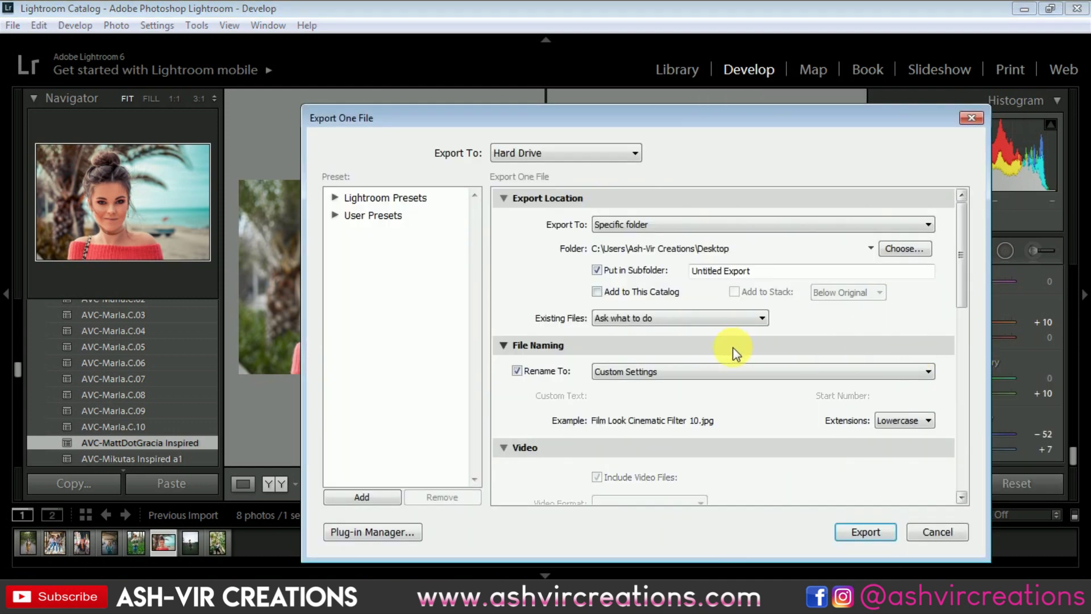
pyautogui.click(865, 526)
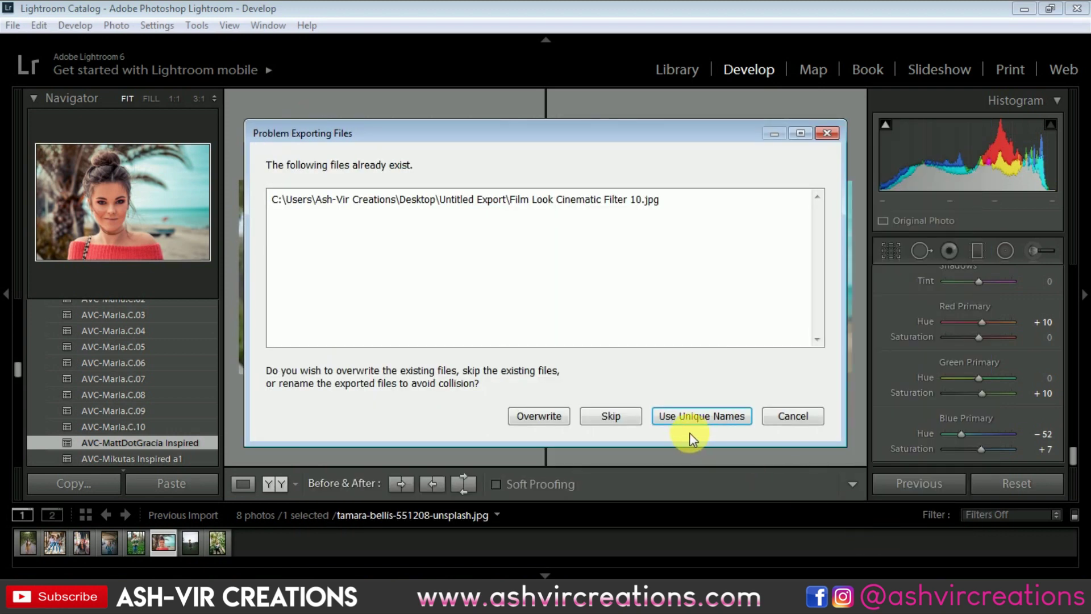
pyautogui.click(546, 415)
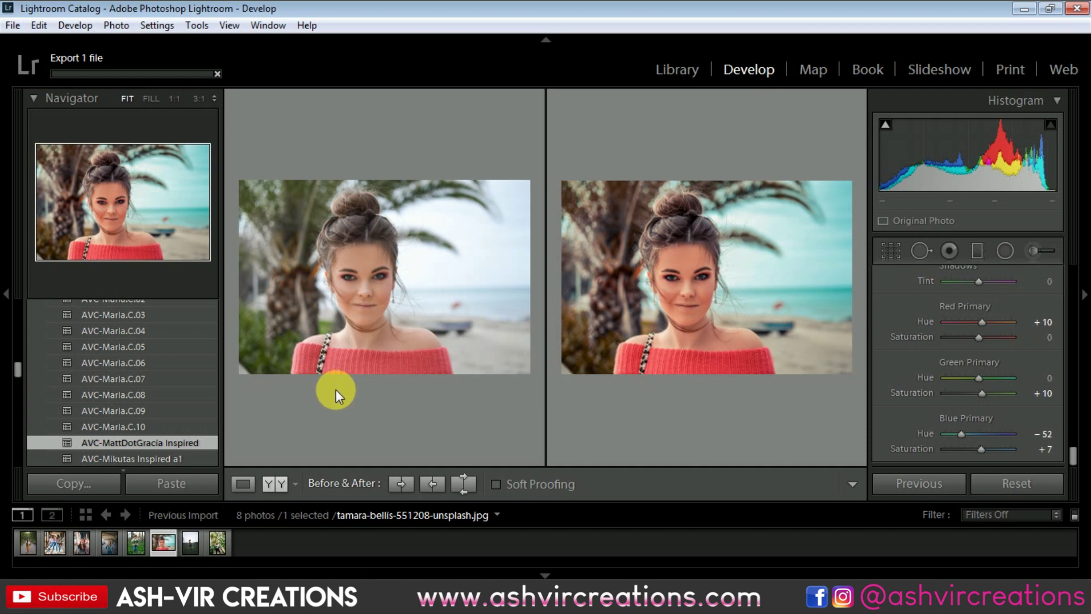
# - Reset all adjustments on the beach portrait and open the photo of the woman in a denim jacket
pyautogui.scroll(-3, 172, 406)
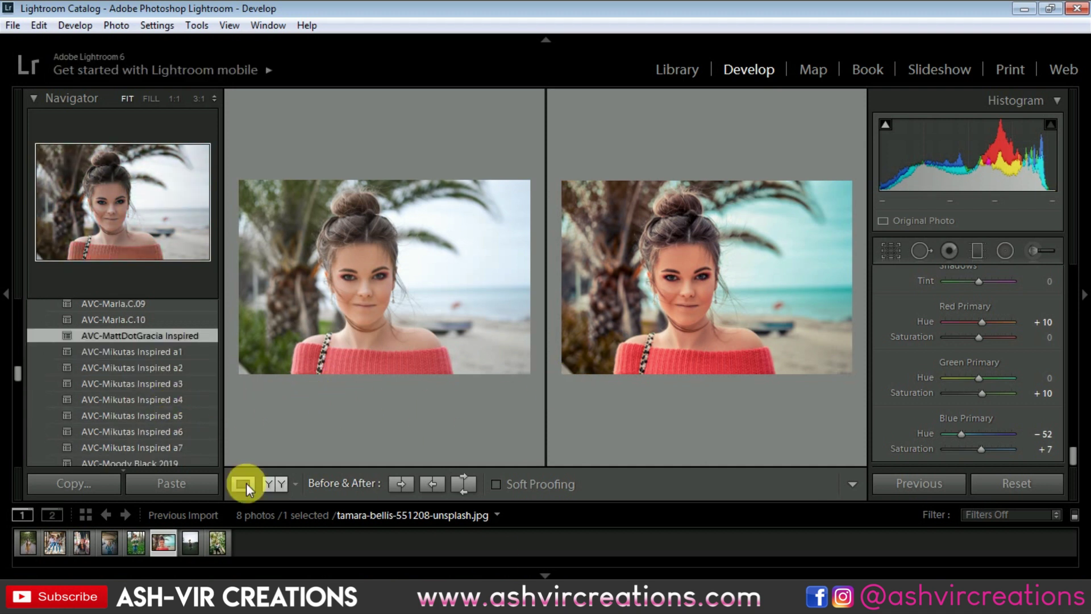
pyautogui.click(1010, 483)
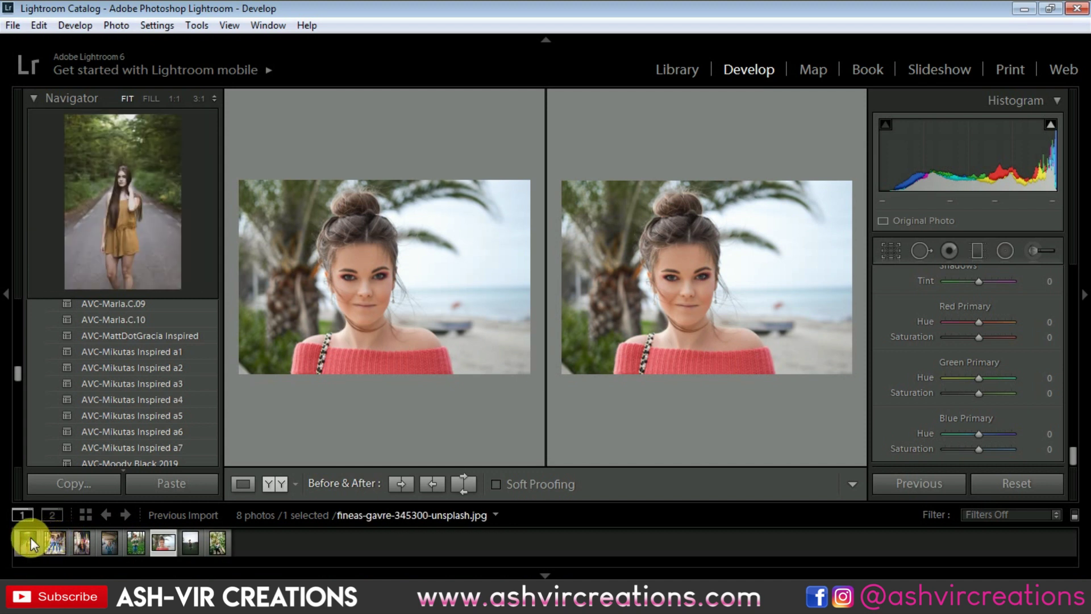
pyautogui.click(108, 543)
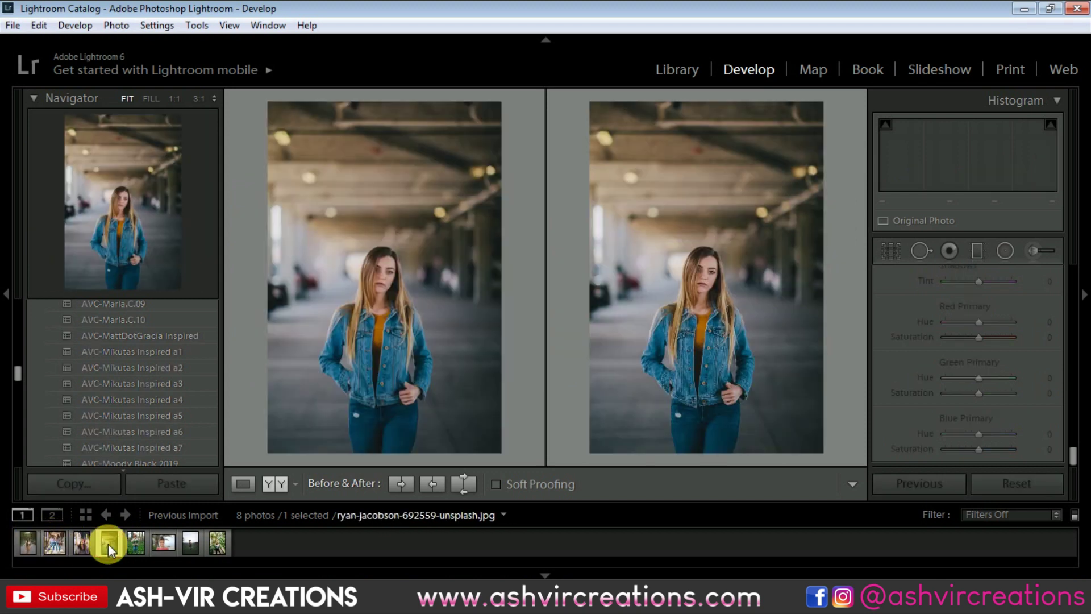
# - Try the AVC-MattDotGracia Inspired preset on the denim jacket photo and reset its adjustments
pyautogui.click(168, 335)
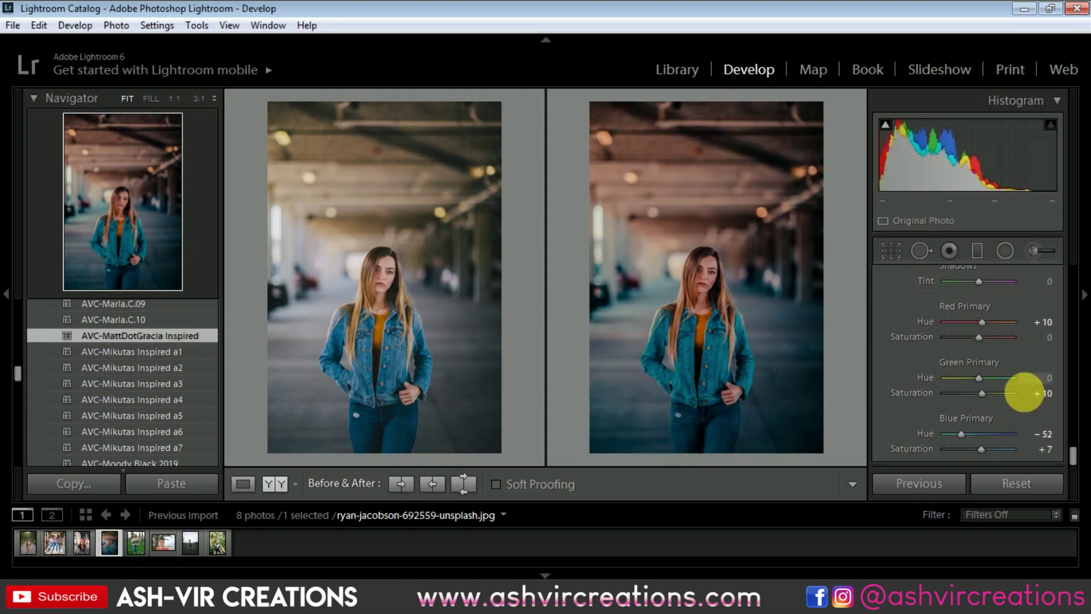
pyautogui.click(1008, 479)
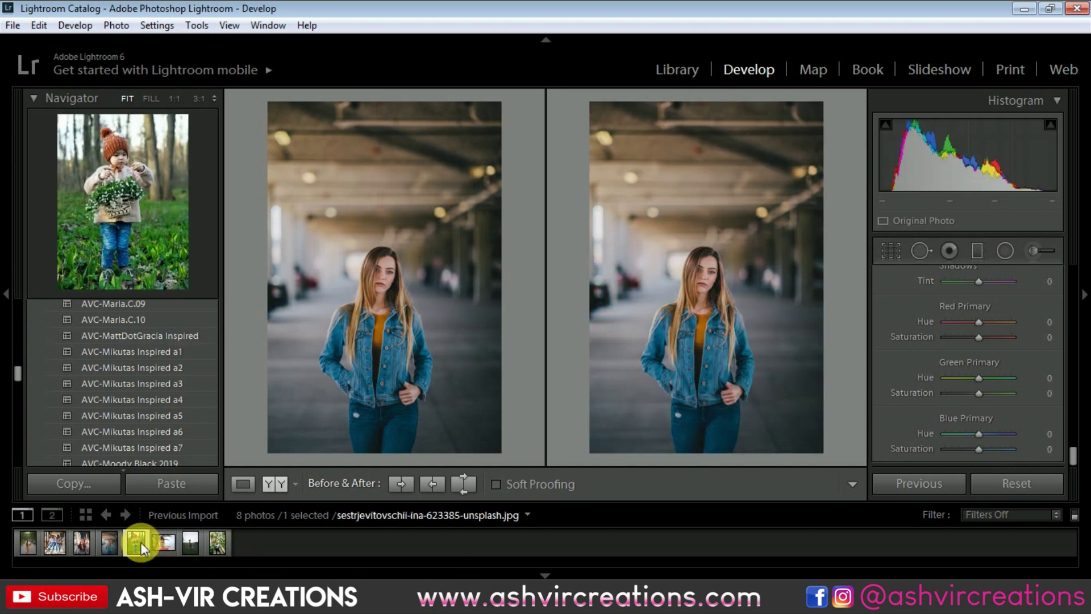
# - Try the AVC-MattDotGracia Inspired preset on the photo of the child with a flower basket, checking the face at 1:1 before resetting the adjustments
pyautogui.click(139, 542)
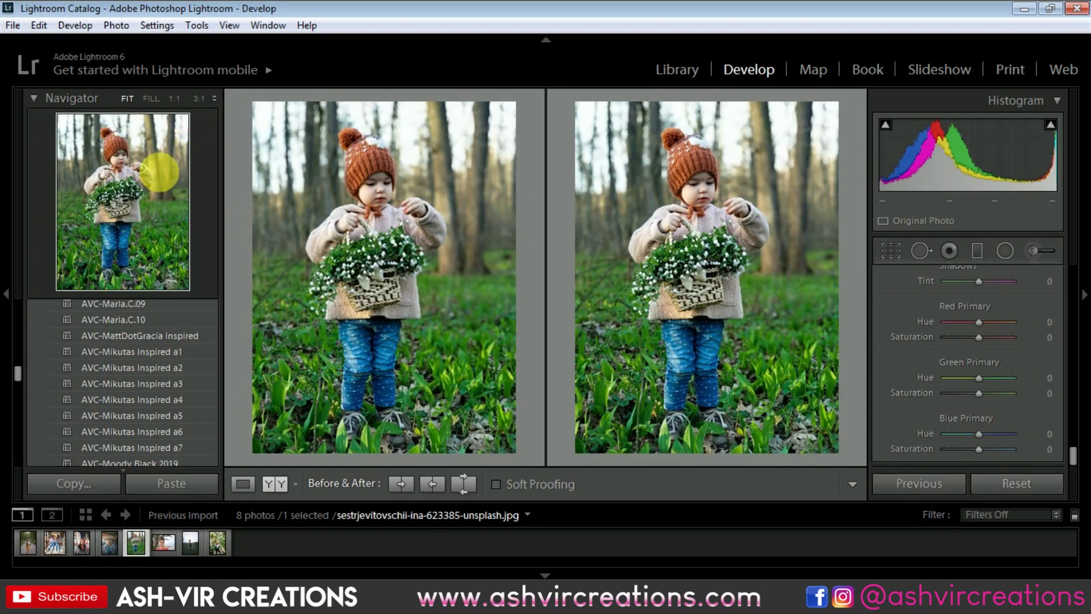
pyautogui.click(165, 339)
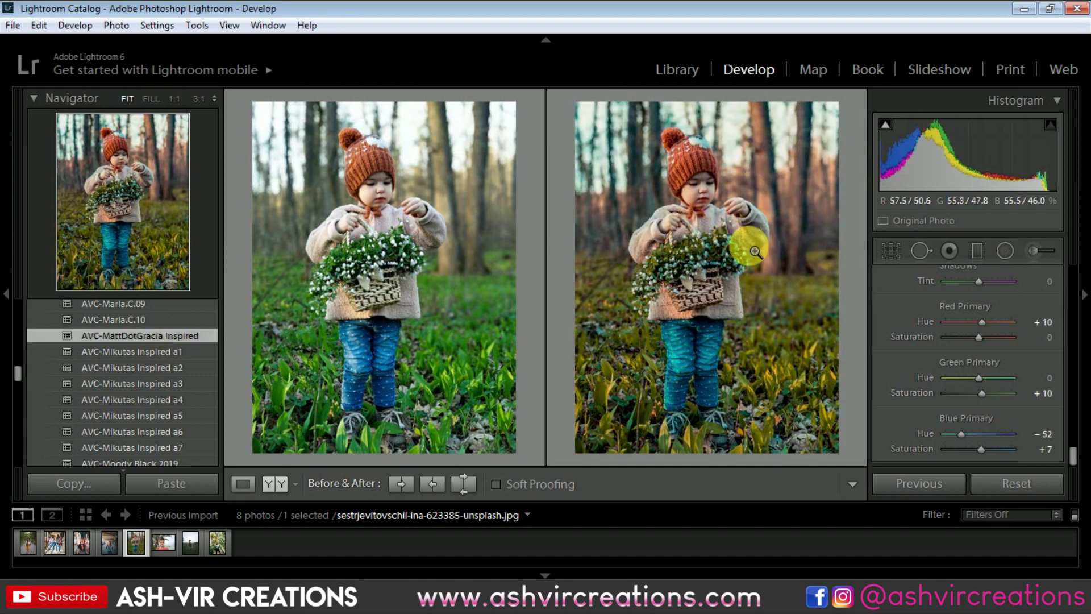
pyautogui.click(725, 193)
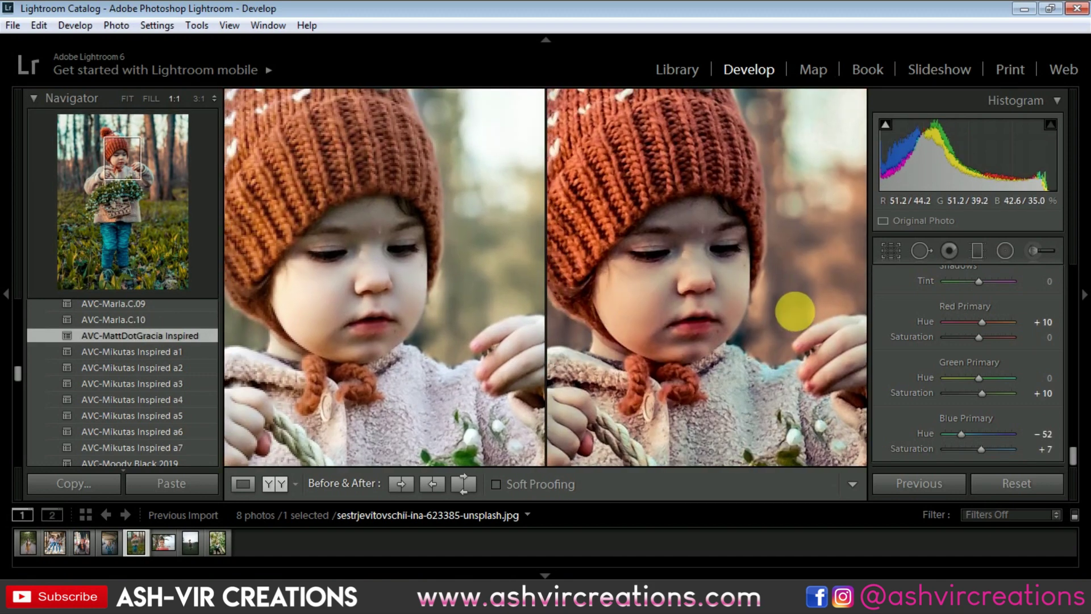
pyautogui.click(776, 281)
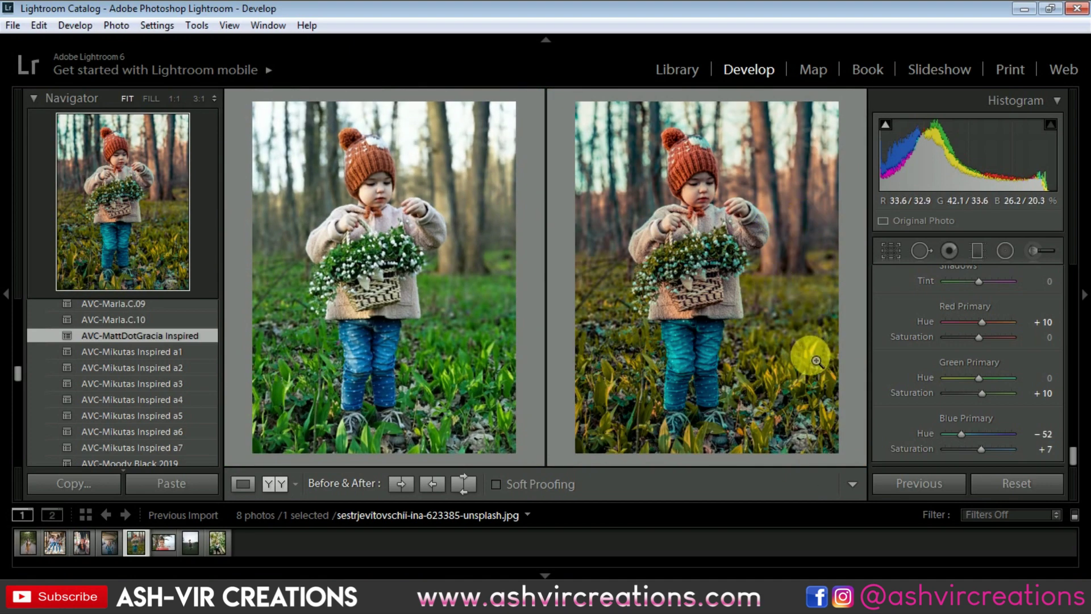
pyautogui.click(1027, 482)
# - Apply the AVC-MattDotGracia Inspired preset to the fairground portrait of the woman in a red headband and inspect the skin at 1:1
pyautogui.click(82, 543)
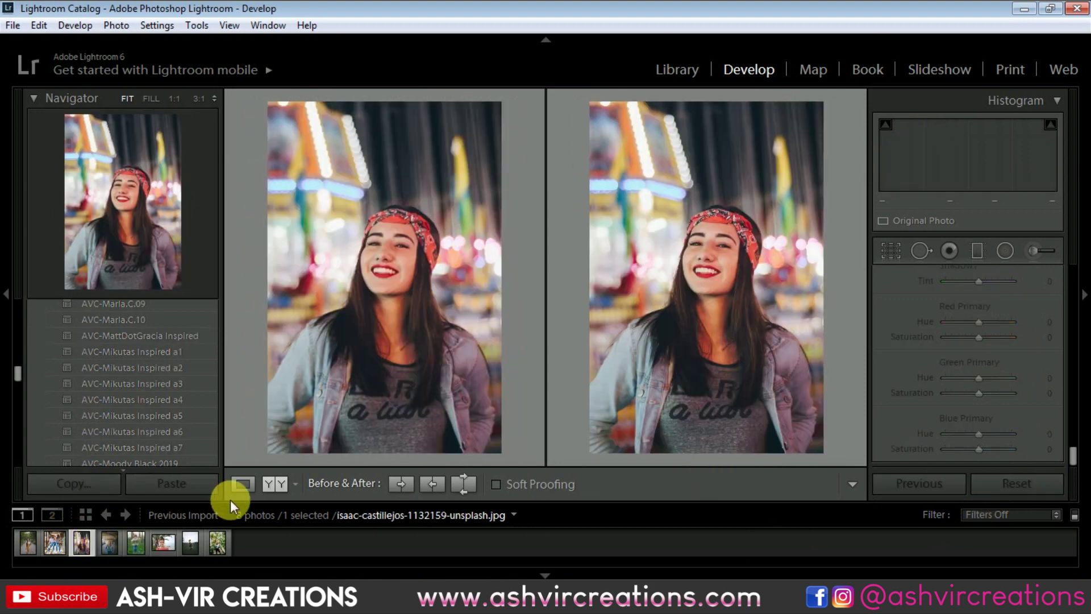
pyautogui.click(198, 336)
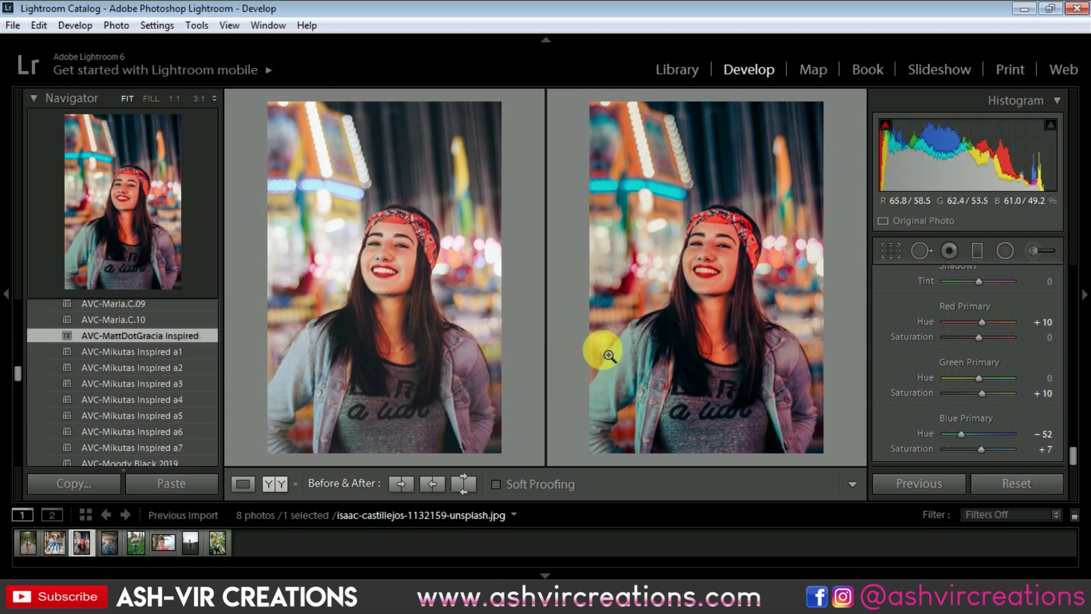
pyautogui.click(738, 275)
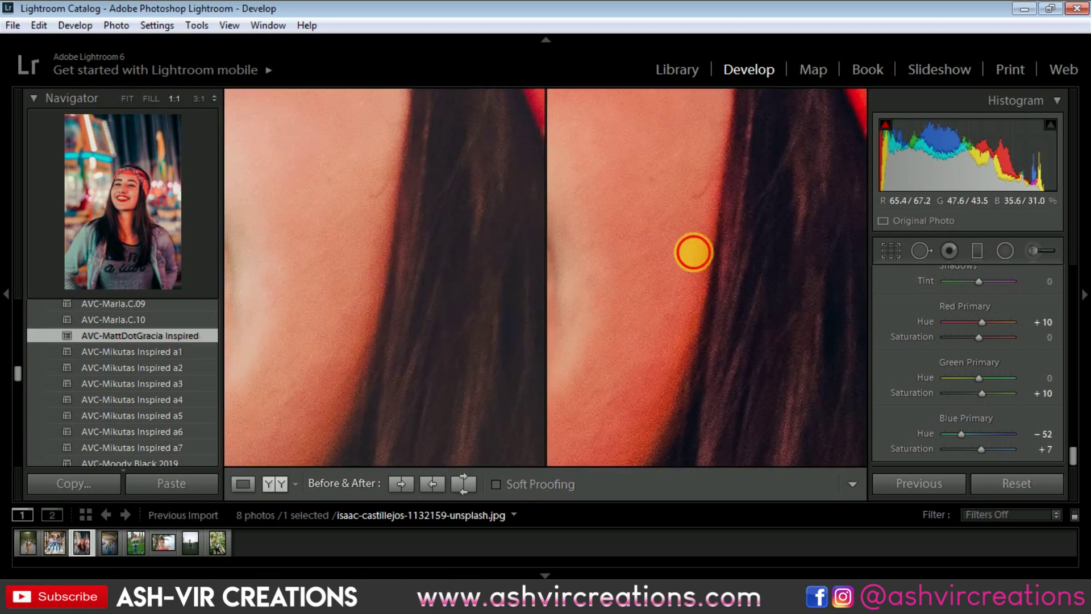
pyautogui.click(700, 258)
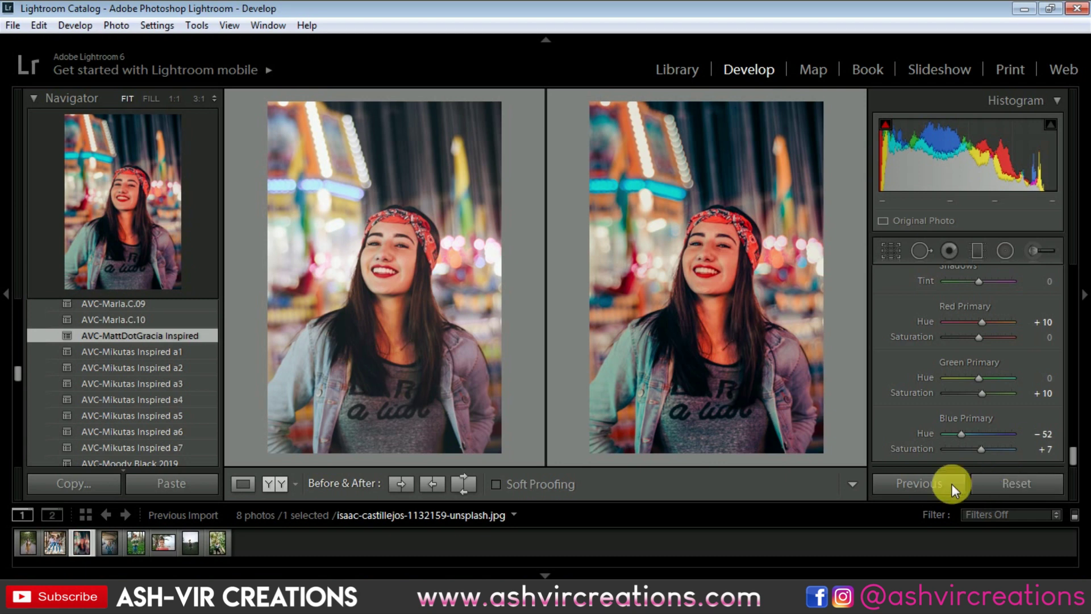
# - Open the photo of the woman on the palm-lined path and apply the AVC-MattDotGracia Inspired preset
pyautogui.click(217, 542)
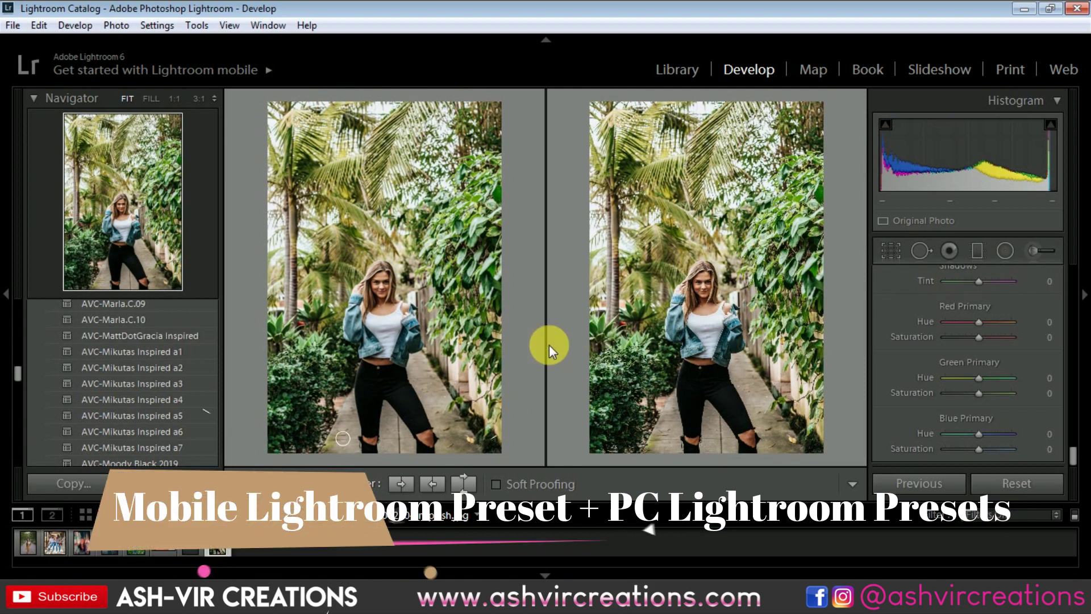
pyautogui.click(183, 336)
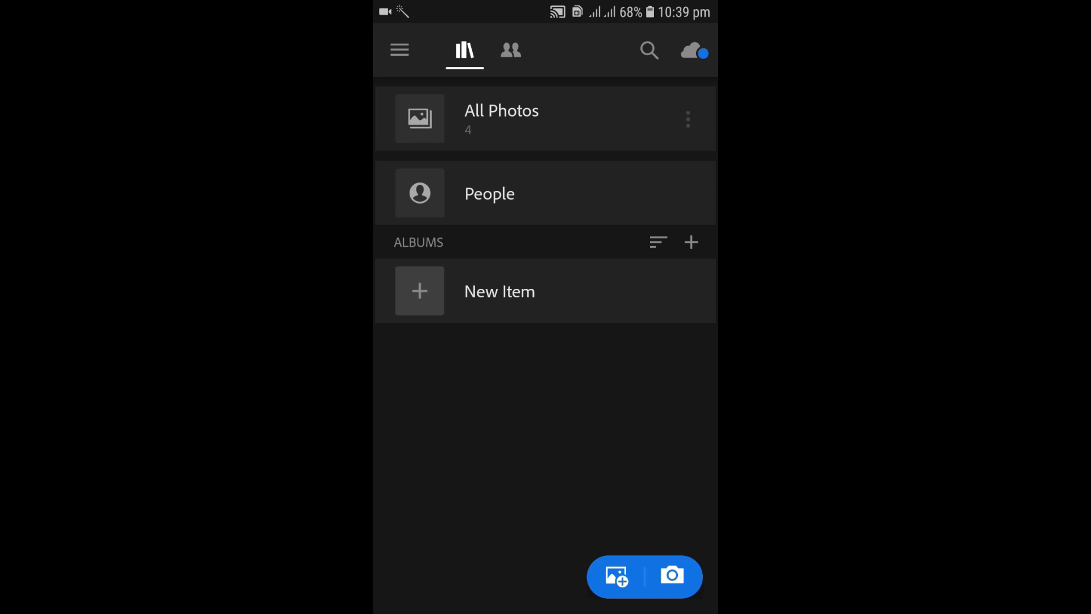
# - Switch to Lightroom mobile and add the raw photo dated 2 June 2019, limiting the import list to Raws
pyautogui.click(616, 576)
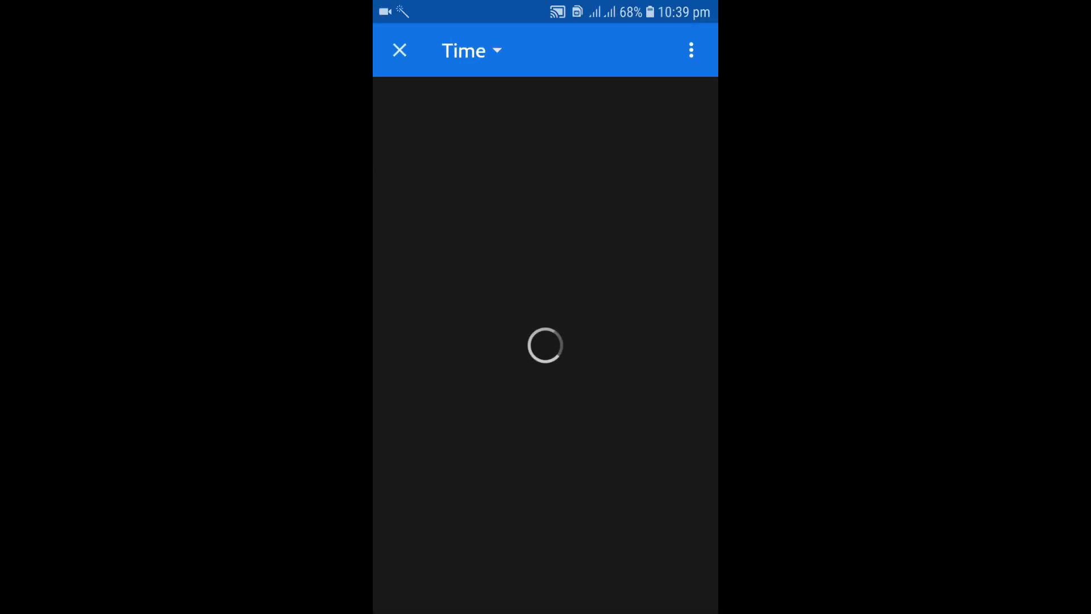
pyautogui.click(691, 50)
pyautogui.click(535, 155)
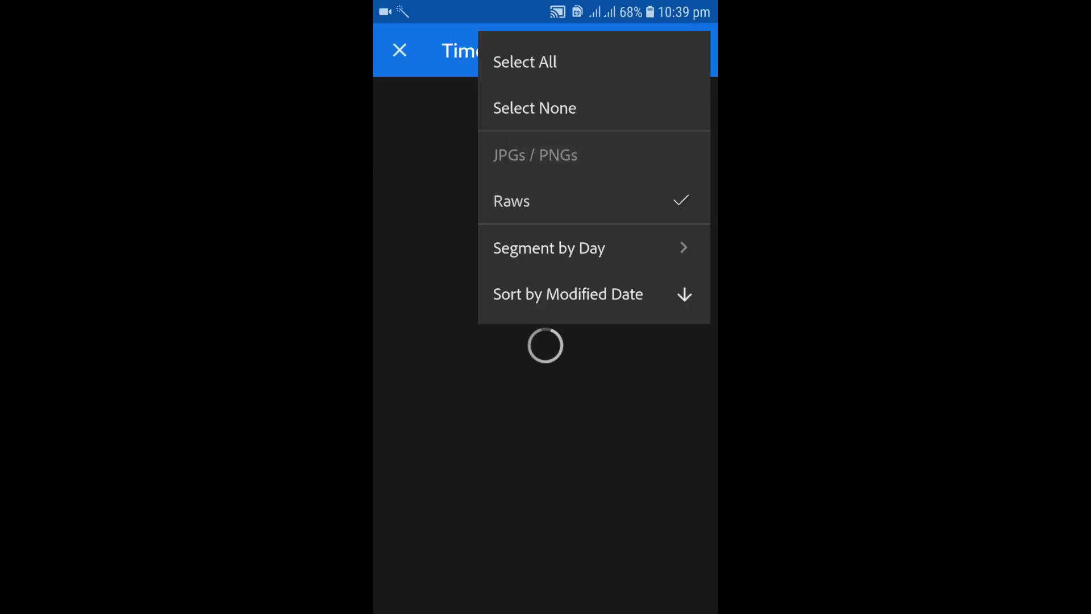
pyautogui.press('Escape')
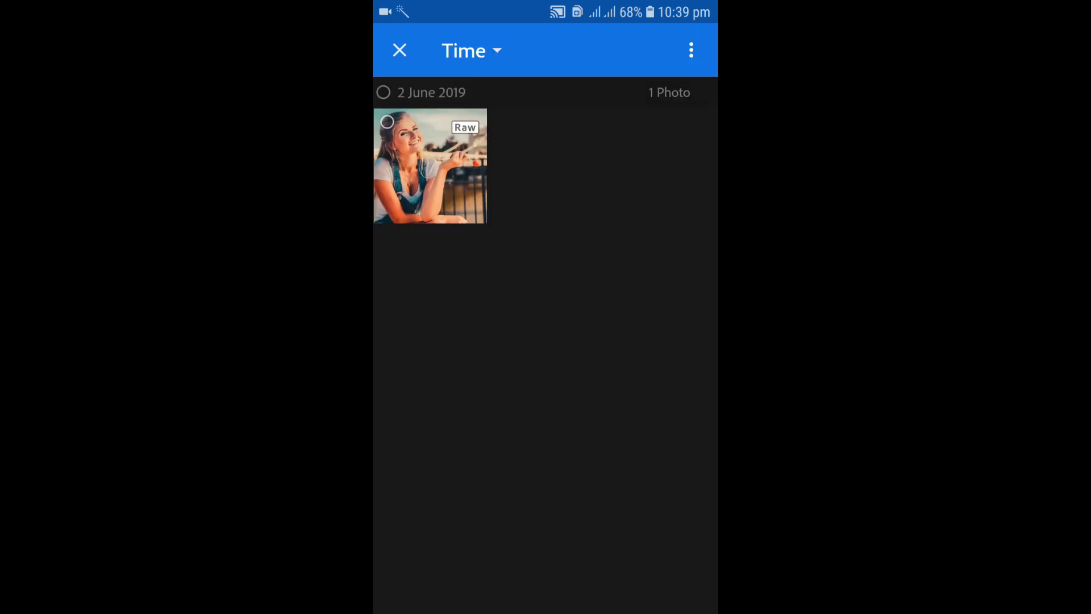
pyautogui.click(430, 165)
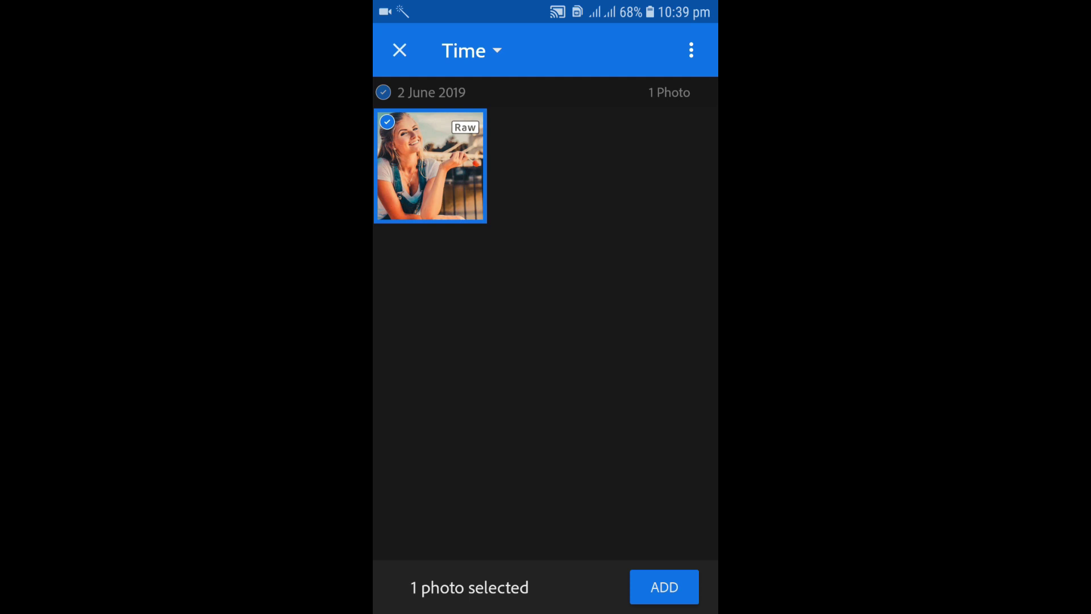
pyautogui.click(664, 586)
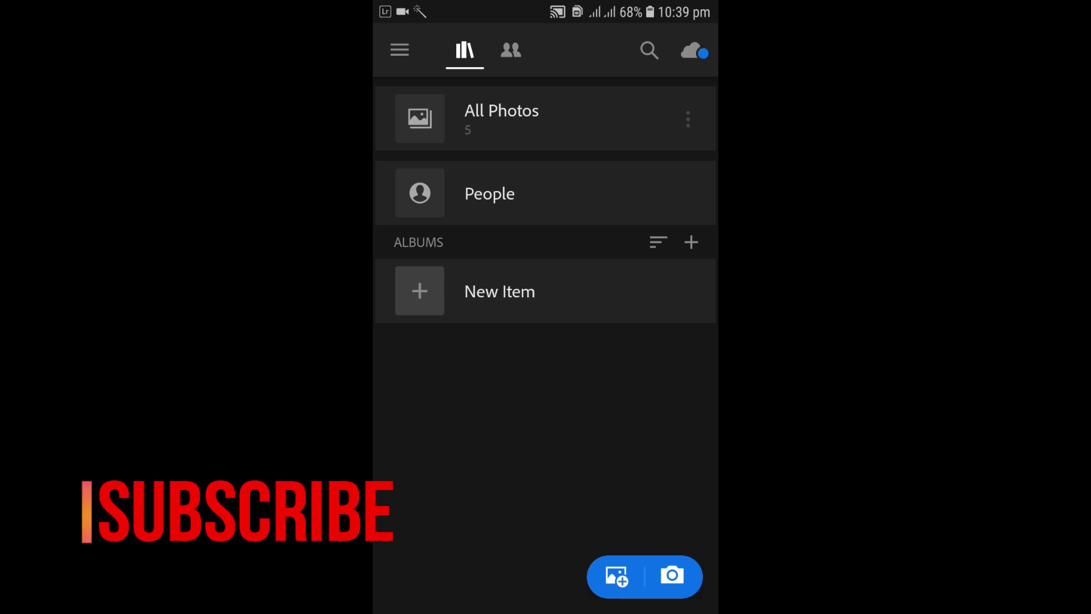
# - Open the added raw photo from All Photos and copy its edit settings with the default selection
pyautogui.click(625, 118)
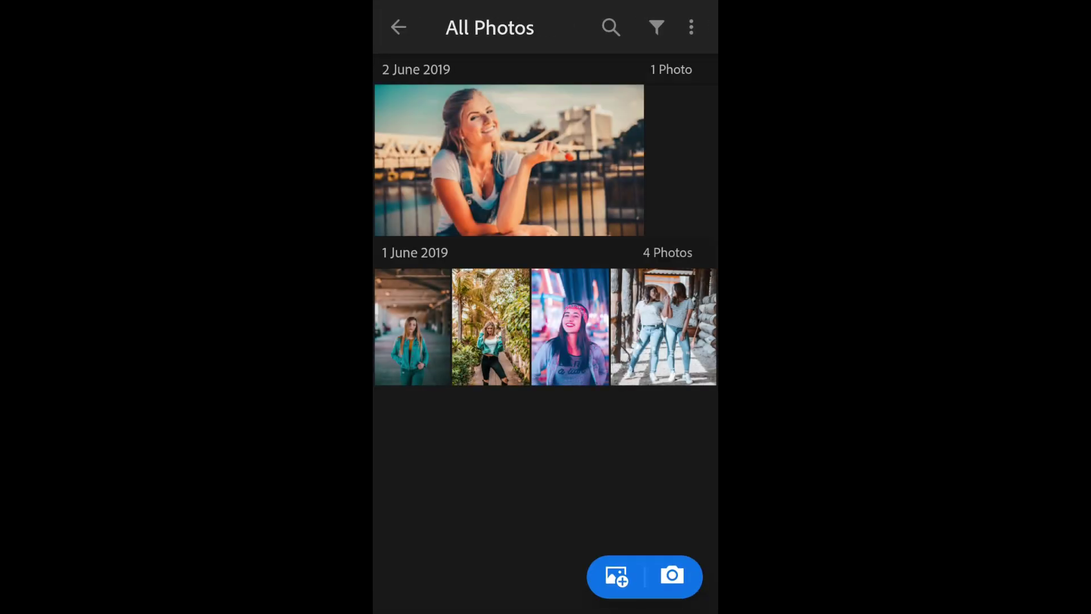
pyautogui.click(509, 159)
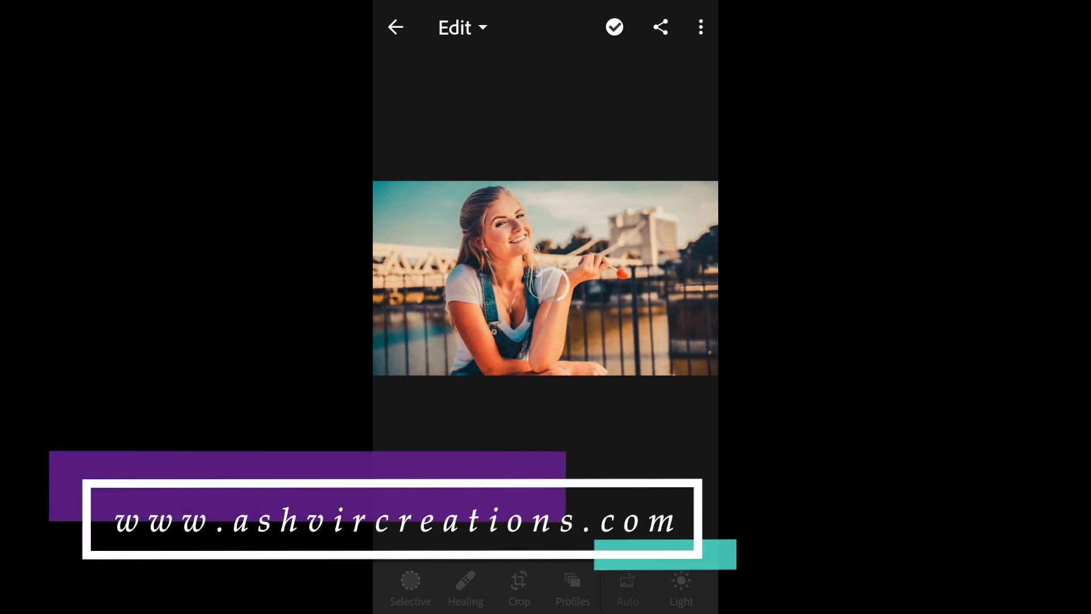
pyautogui.click(701, 27)
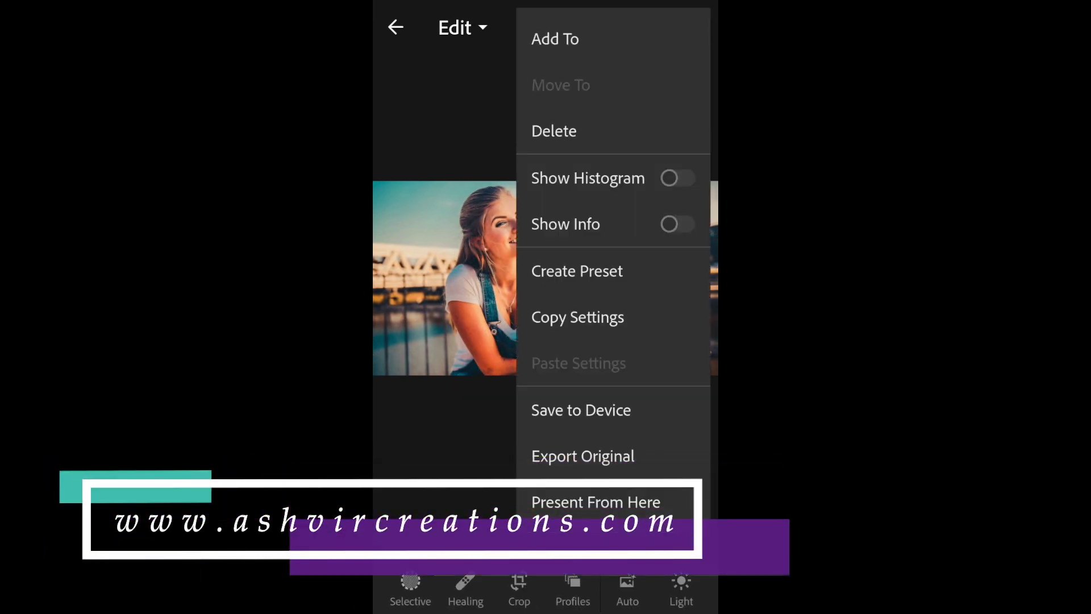
pyautogui.click(578, 317)
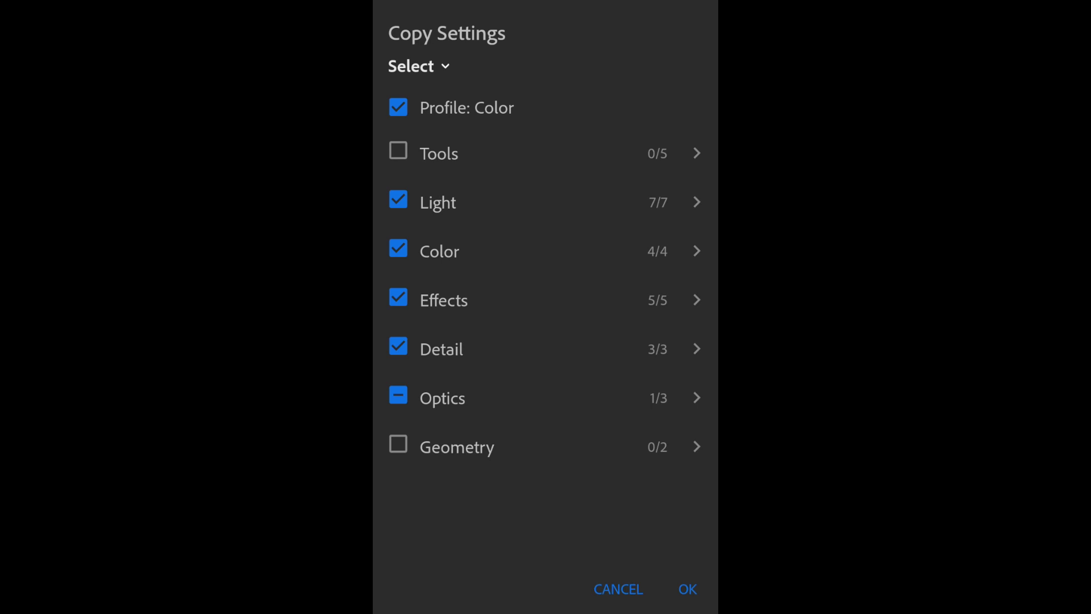
pyautogui.press('Escape')
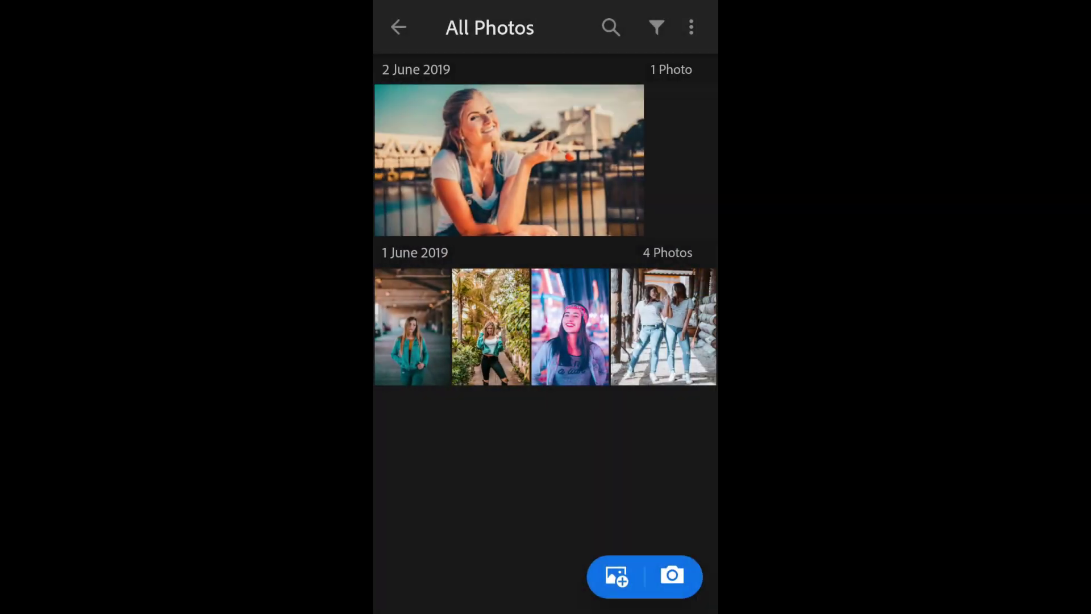
# - Add the photo of the child hugging a white post, limiting the import list to JPGs / PNGs
pyautogui.click(617, 576)
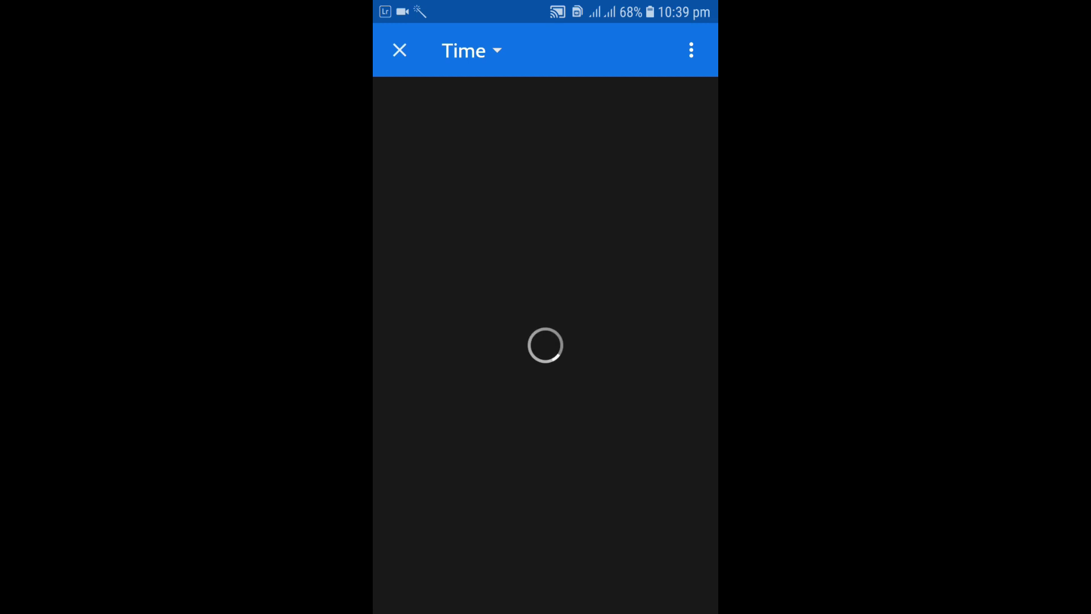
pyautogui.click(691, 50)
pyautogui.click(590, 200)
pyautogui.click(591, 154)
pyautogui.click(591, 201)
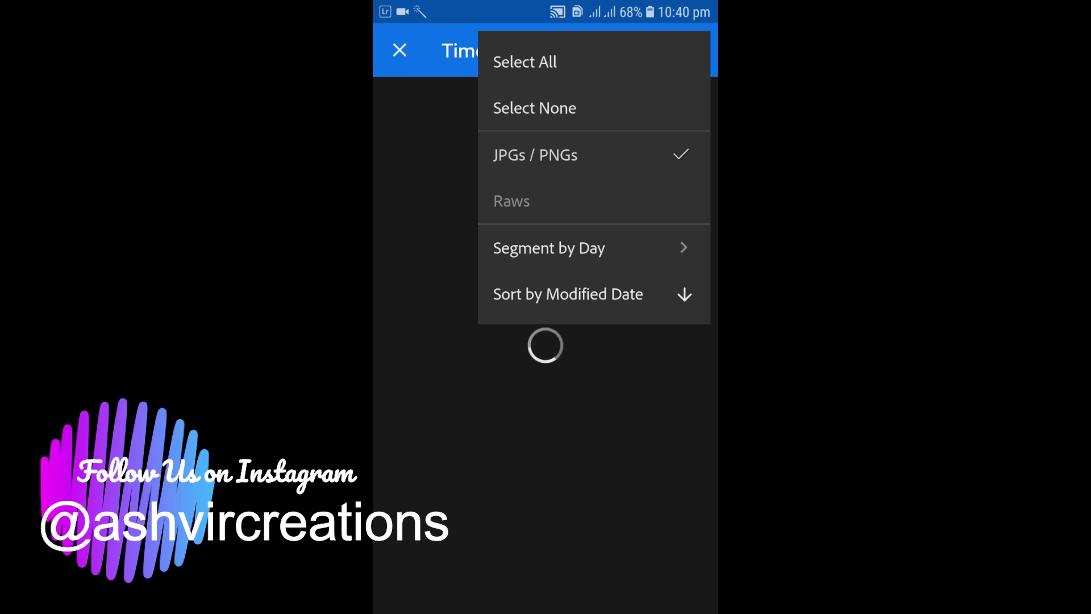
pyautogui.press('Escape')
pyautogui.click(660, 359)
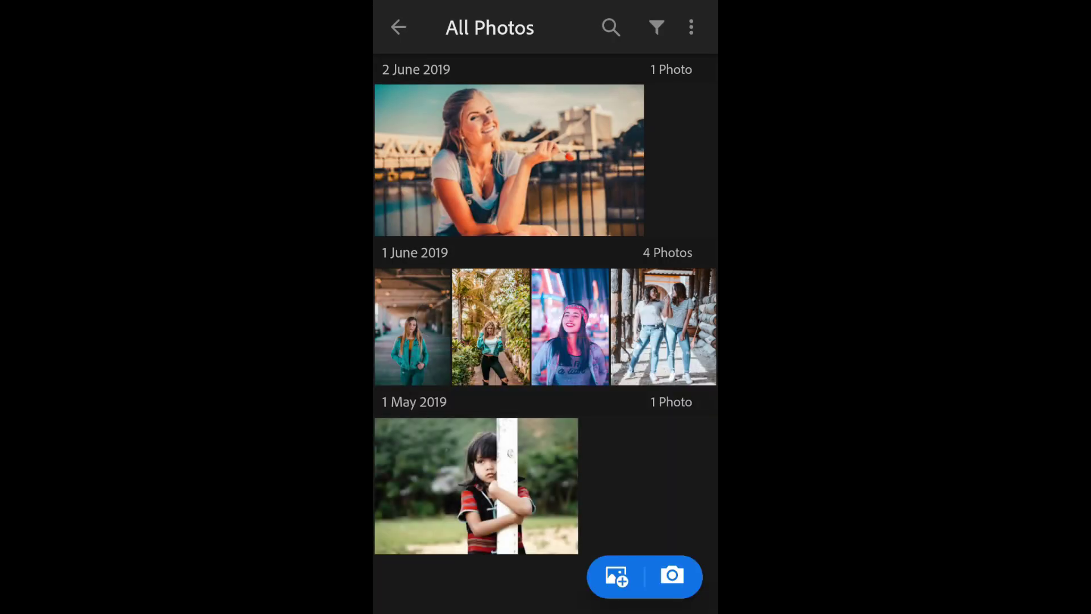
# - Paste the copied settings onto the fairground portrait, compare by undoing and redoing the paste, and return to All Photos
pyautogui.click(570, 327)
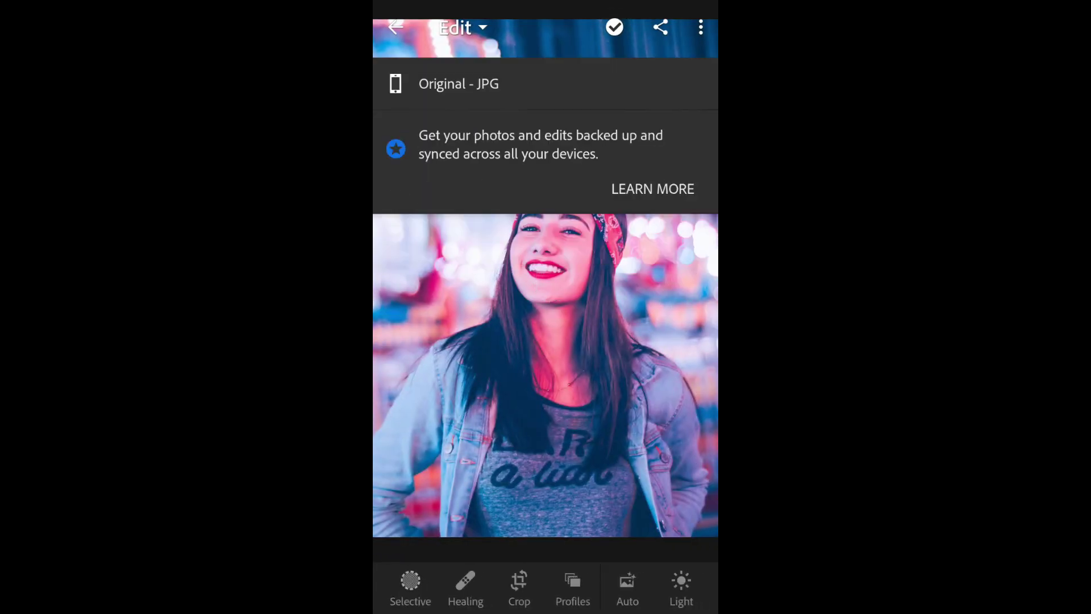
pyautogui.click(700, 28)
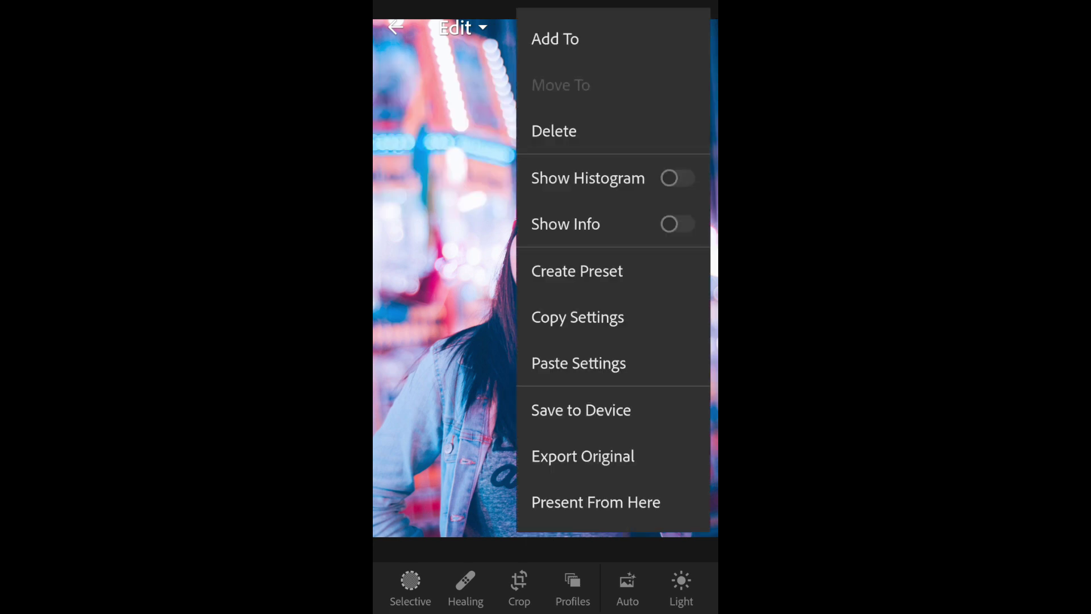
pyautogui.click(579, 363)
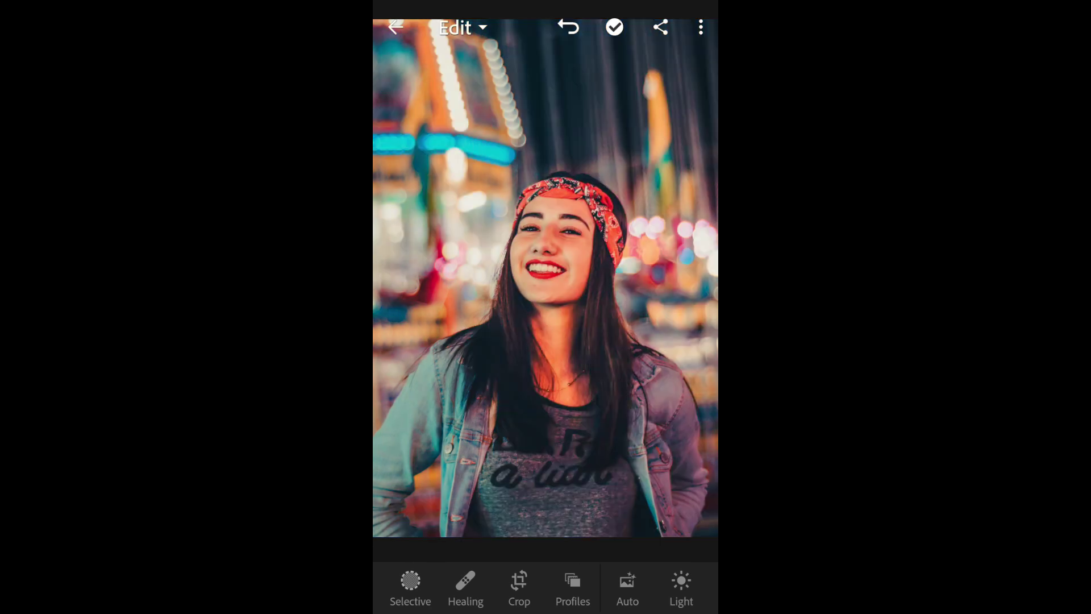
pyautogui.click(568, 27)
pyautogui.click(569, 27)
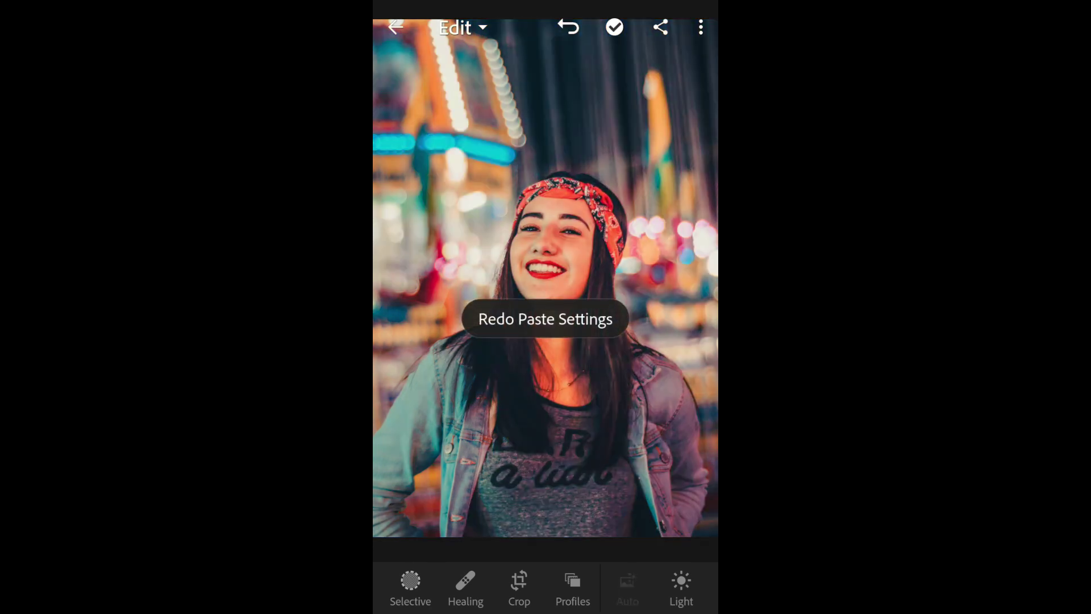
pyautogui.click(395, 26)
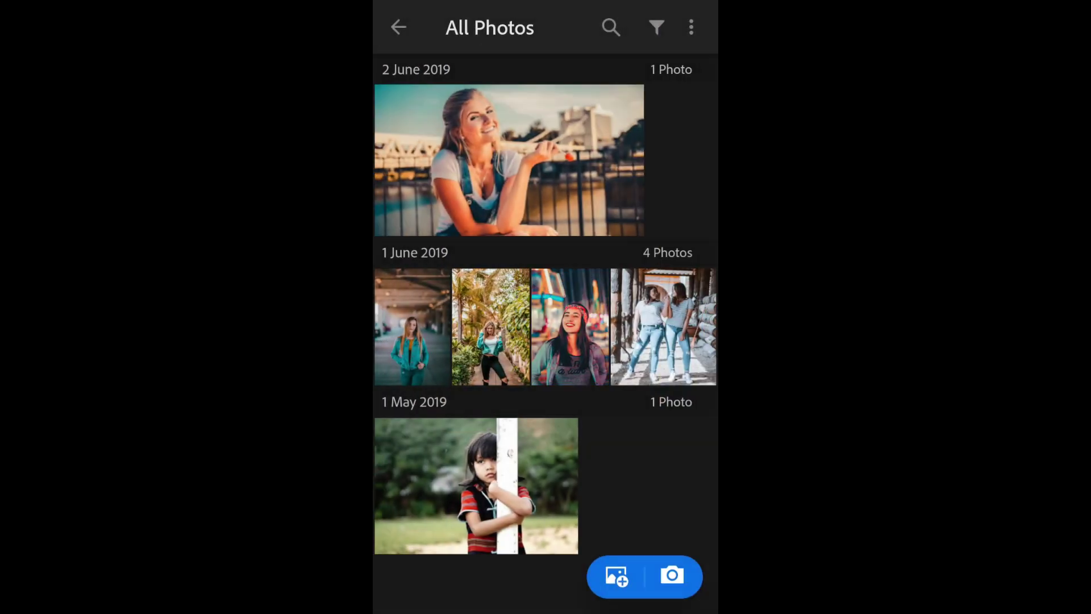
# - Paste the copied settings onto the photo of the child hugging the white post, and compare by undoing and redoing the paste
pyautogui.click(476, 486)
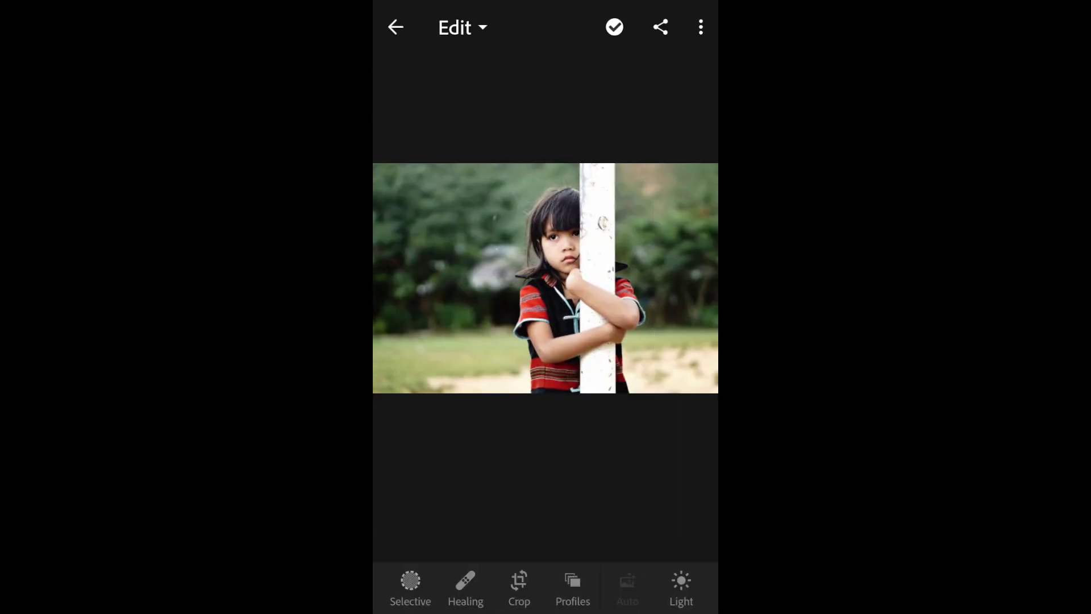
pyautogui.click(701, 26)
pyautogui.click(578, 362)
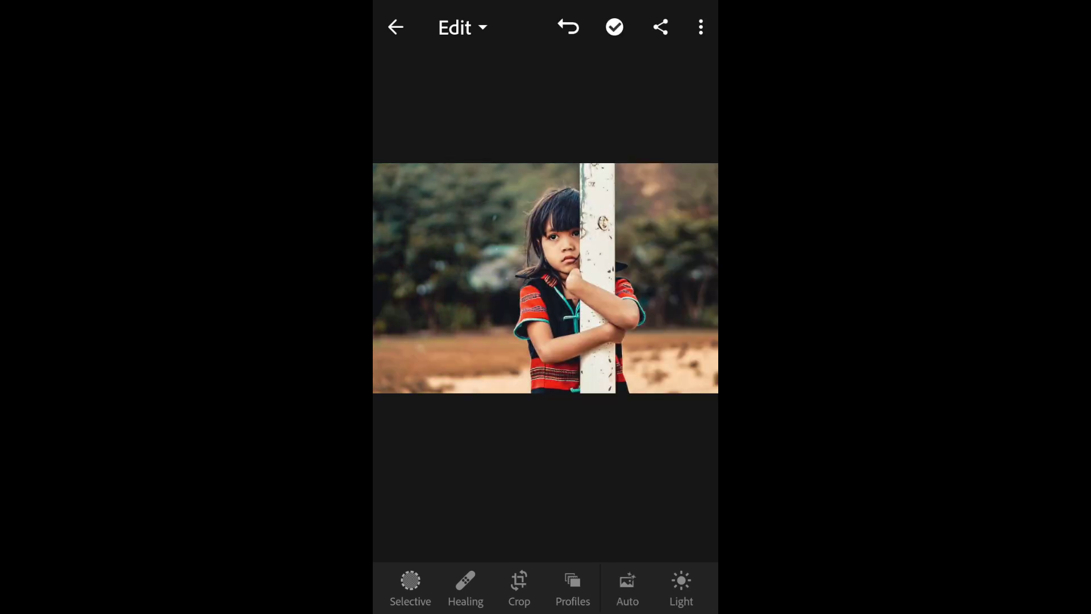
pyautogui.click(569, 27)
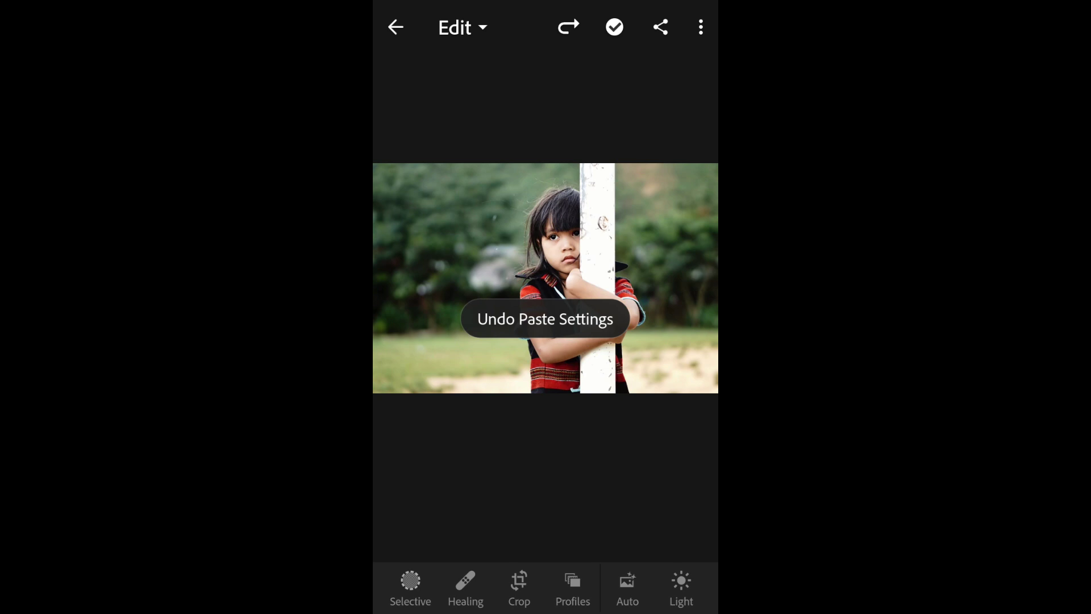
pyautogui.click(568, 27)
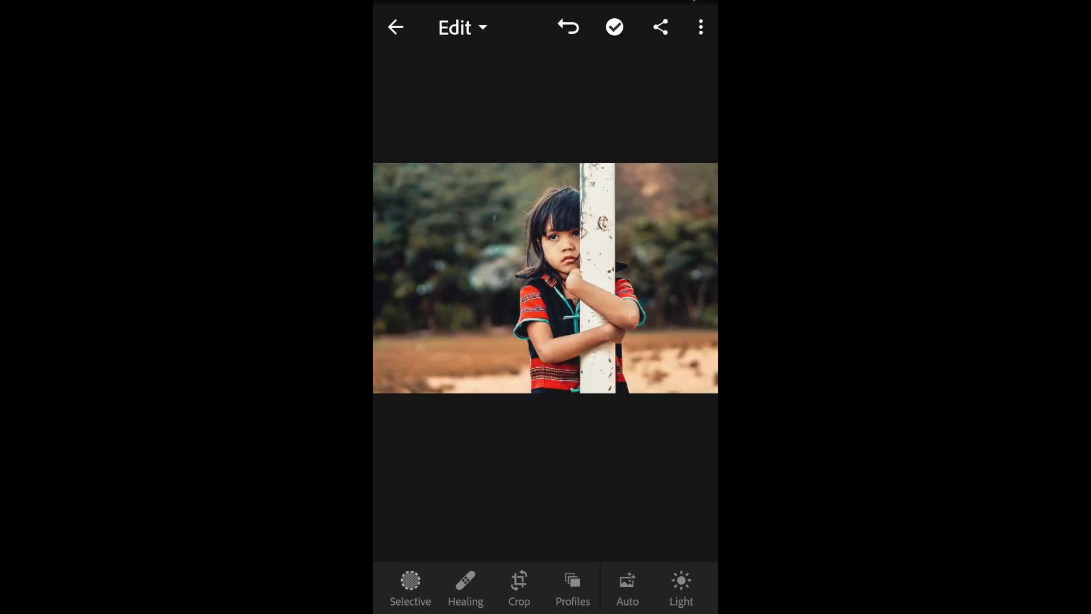